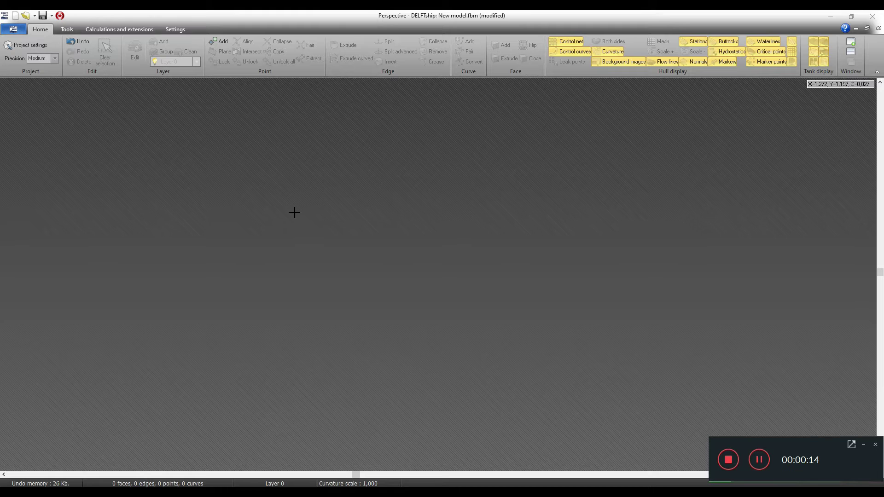
# Step: Start a new model without saving changes and choose the Multi purpose parent hull
pyautogui.click(17, 18)
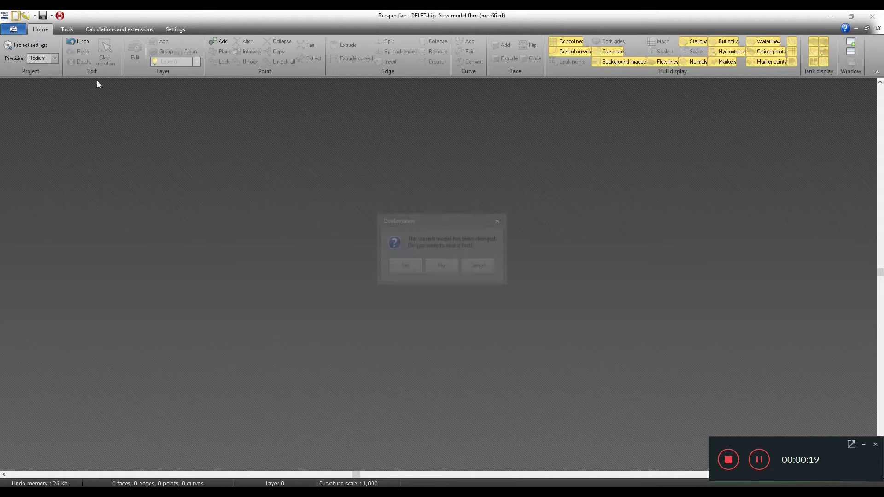
pyautogui.click(441, 268)
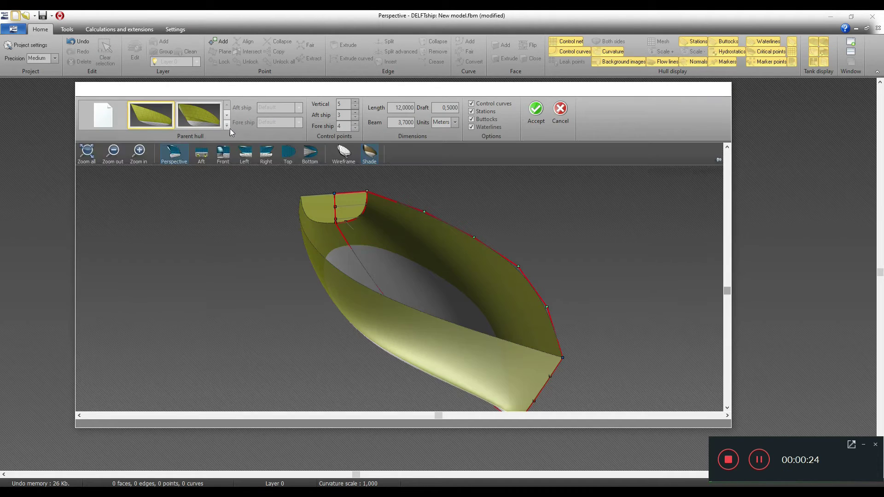
pyautogui.click(229, 128)
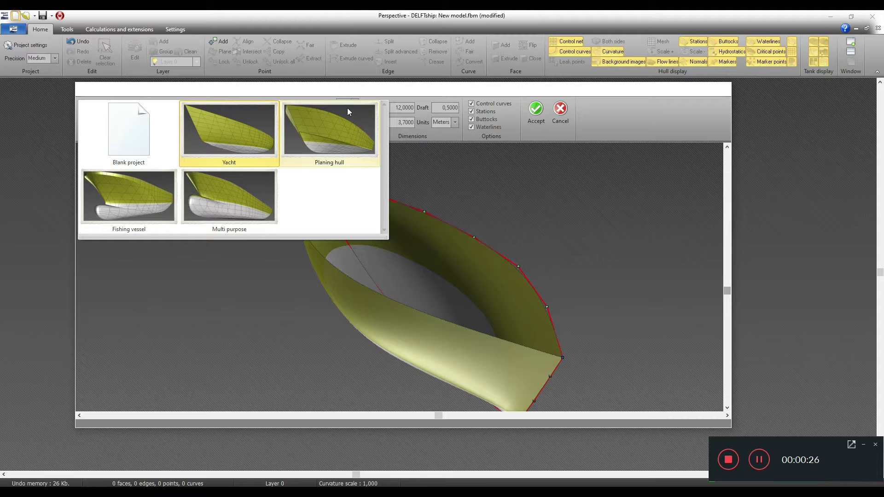
pyautogui.click(218, 195)
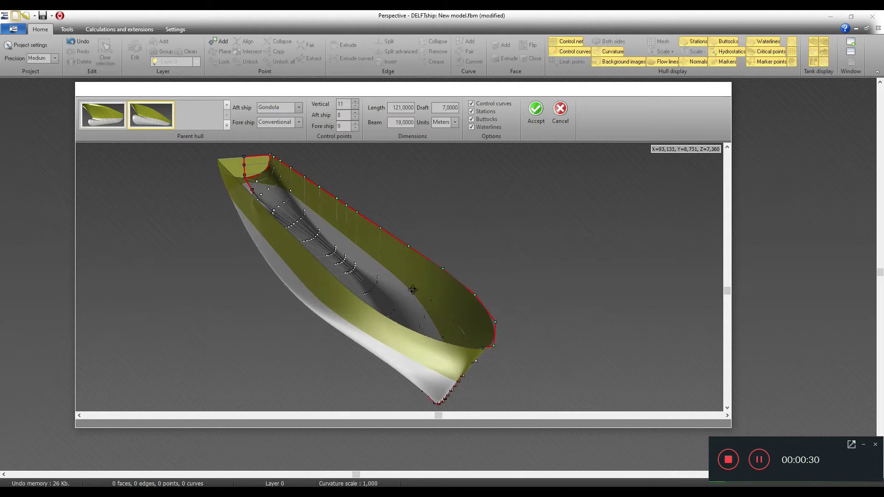
pyautogui.moveTo(413, 290); pyautogui.dragTo(421, 247, button='right')
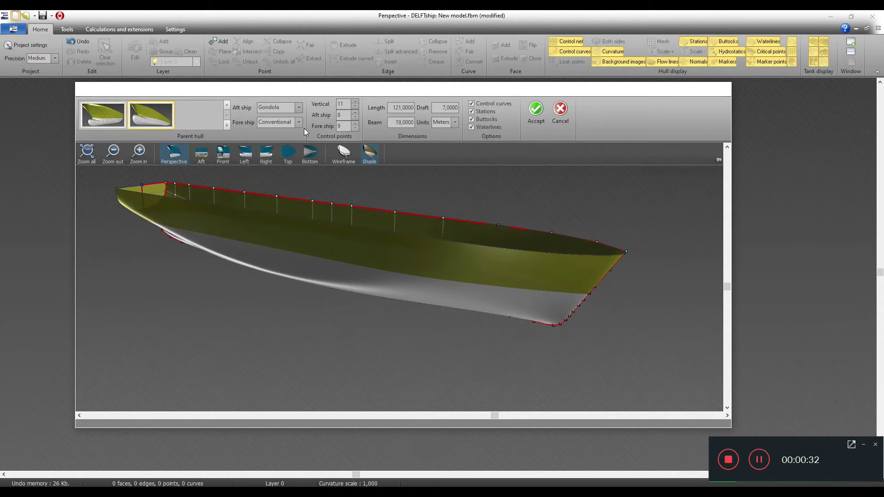
# Step: Set a Gondola aft ship and Full bulb fore ship; untick stations, buttocks and waterlines
pyautogui.click(298, 107)
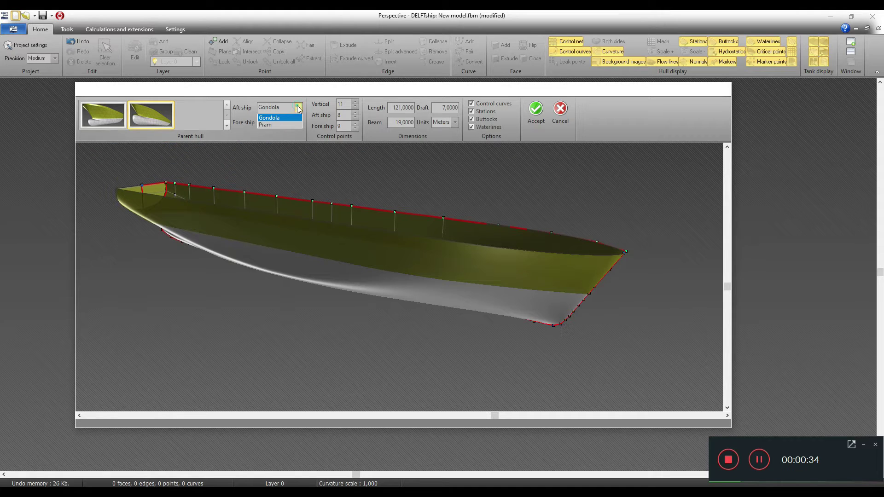
pyautogui.click(299, 109)
pyautogui.click(298, 122)
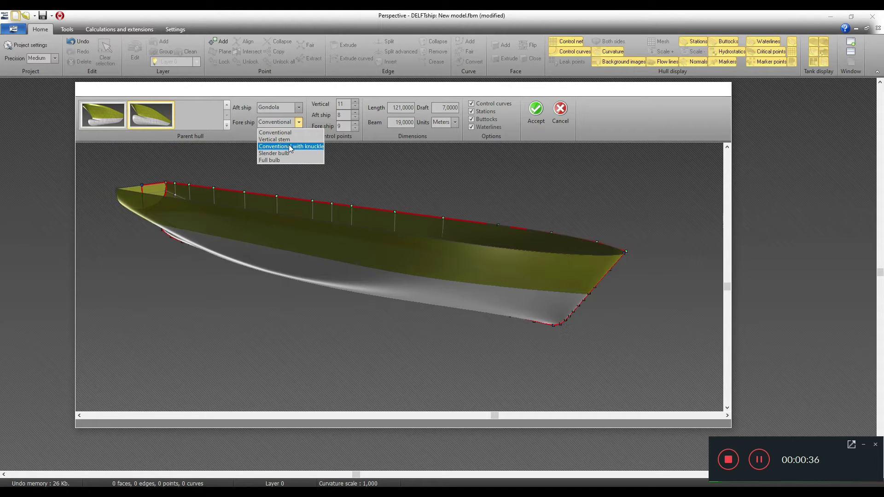
pyautogui.click(282, 160)
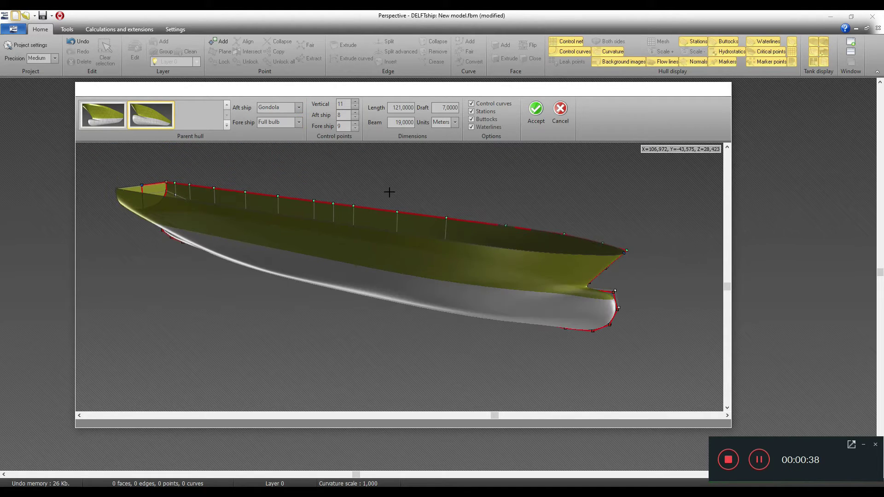
pyautogui.click(472, 127)
pyautogui.click(472, 119)
pyautogui.click(471, 112)
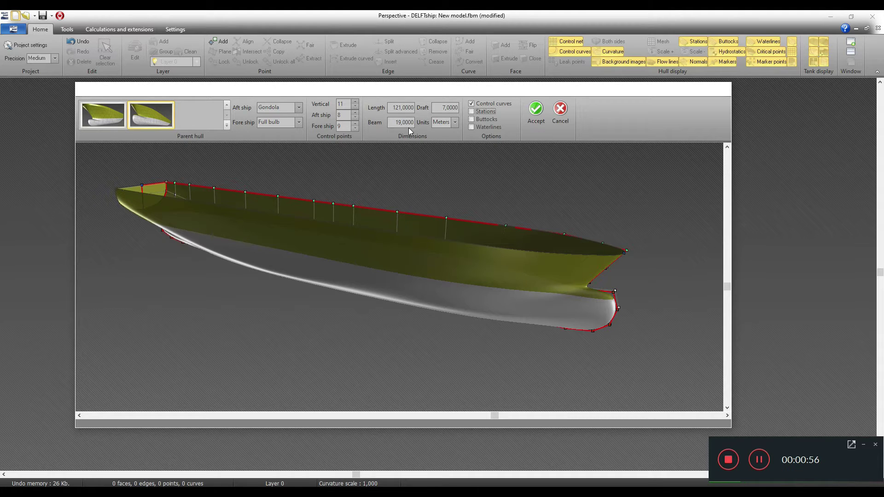
# Step: Accept the 121 m hull, show both sides, hide the control net, and orbit to a side view
pyautogui.click(533, 115)
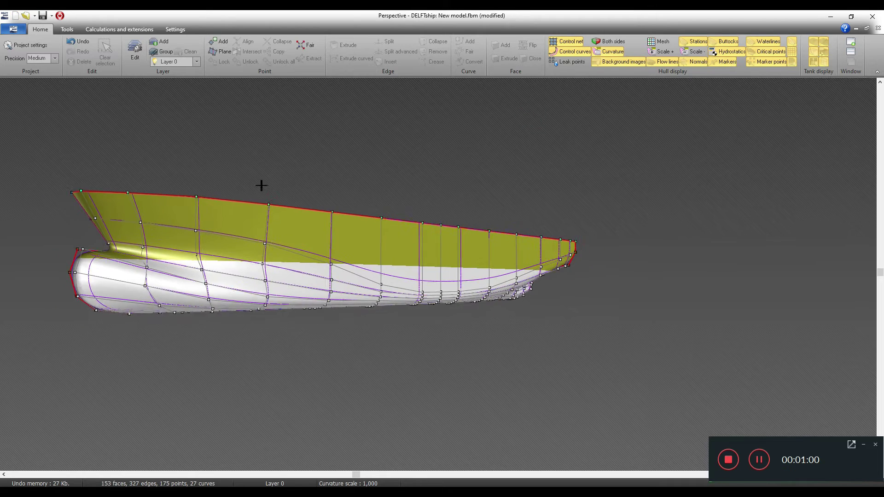
pyautogui.moveTo(261, 185); pyautogui.dragTo(451, 175, button='right')
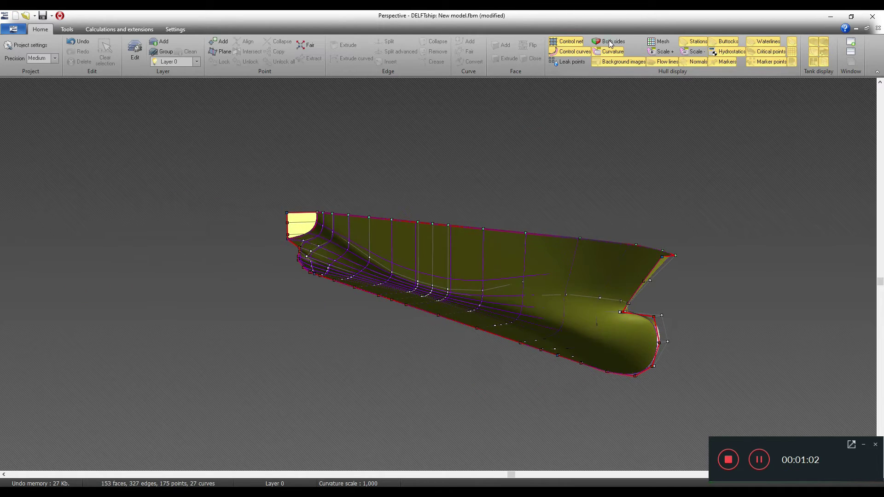
pyautogui.click(609, 41)
pyautogui.click(566, 41)
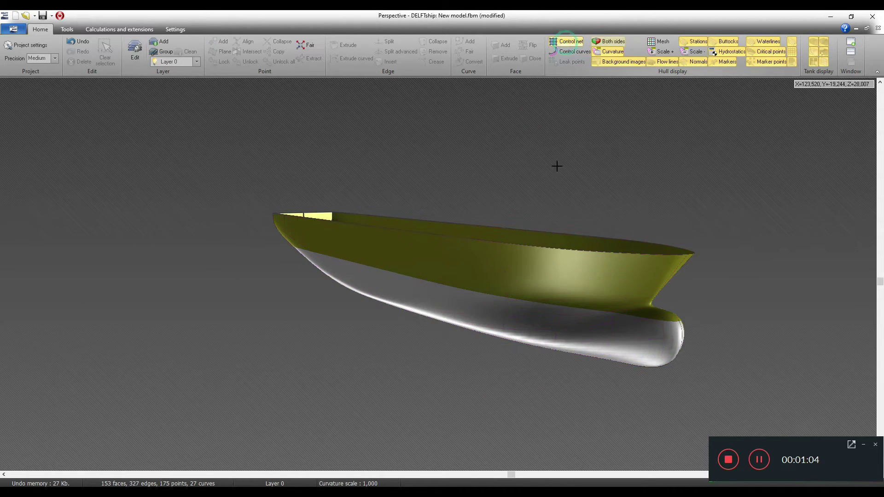
pyautogui.moveTo(598, 211); pyautogui.dragTo(681, 255, button='right')
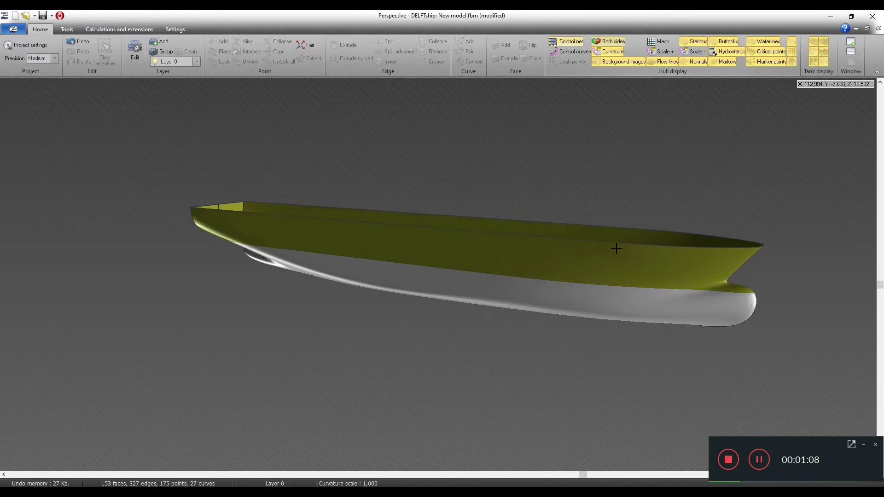
pyautogui.moveTo(452, 245); pyautogui.dragTo(487, 250, button='right')
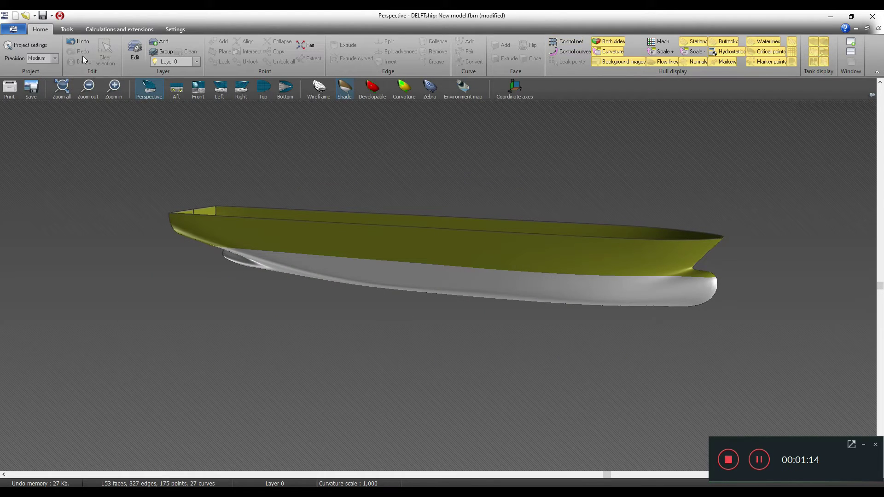
# Step: Open Tools > Intersections with Stations selected and add a single station intersection
pyautogui.click(64, 29)
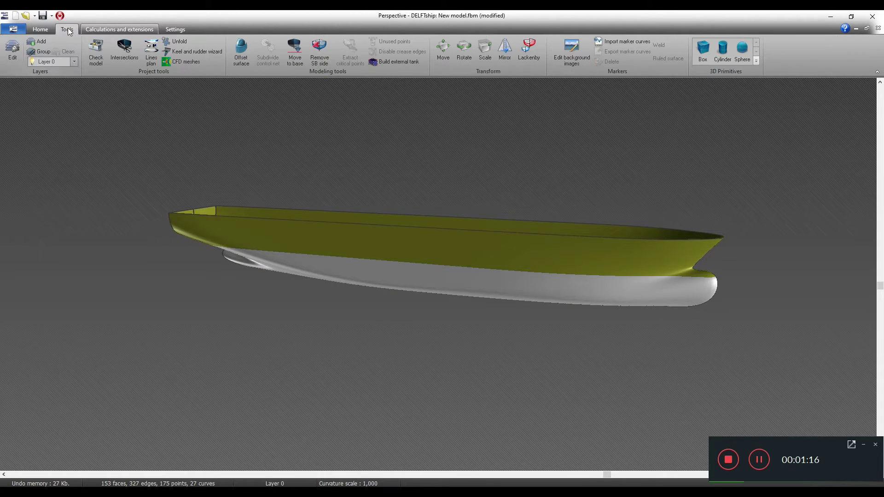
pyautogui.click(124, 52)
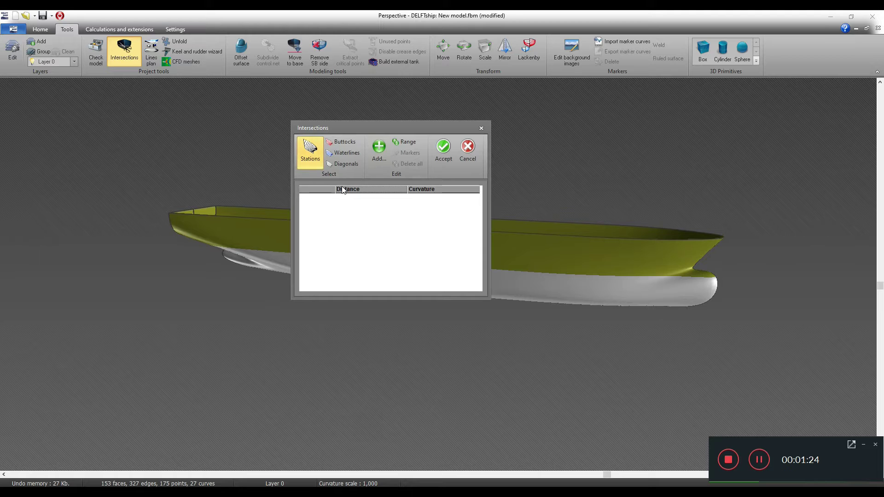
pyautogui.click(341, 146)
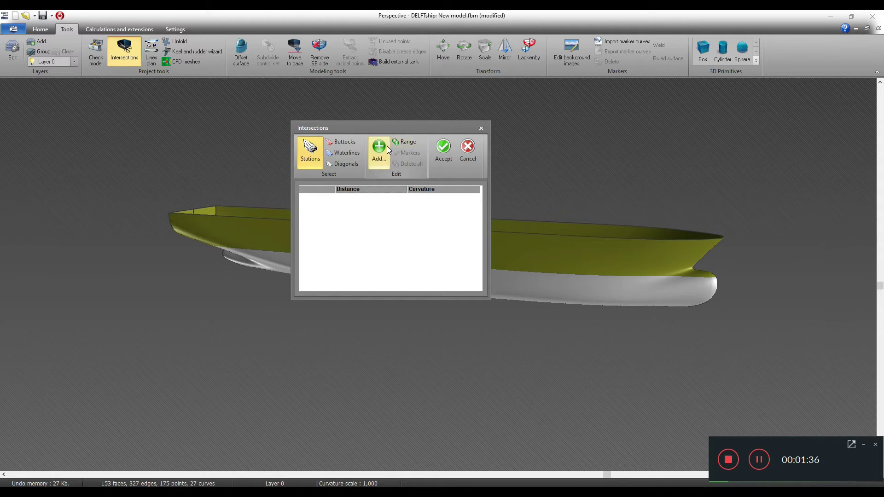
pyautogui.click(386, 159)
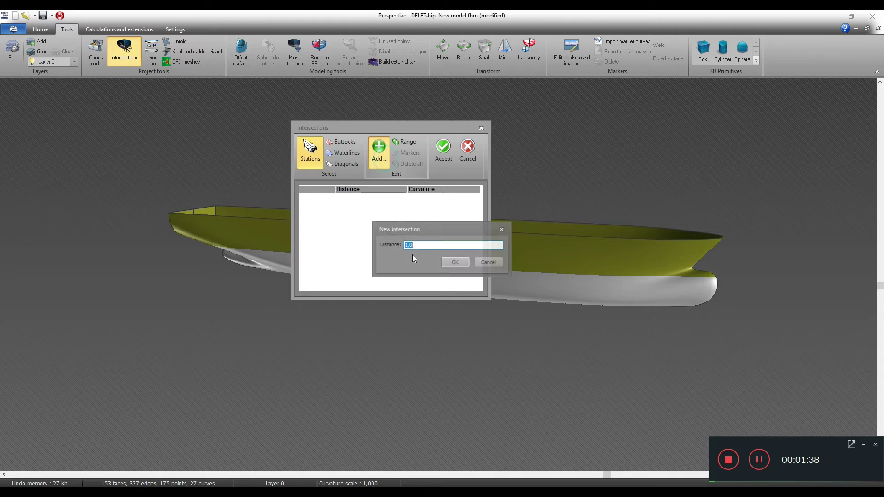
# Step: Confirm the 1,0 station, clear the list, and enter a station range from 1 to 121
pyautogui.click(455, 262)
pyautogui.click(410, 165)
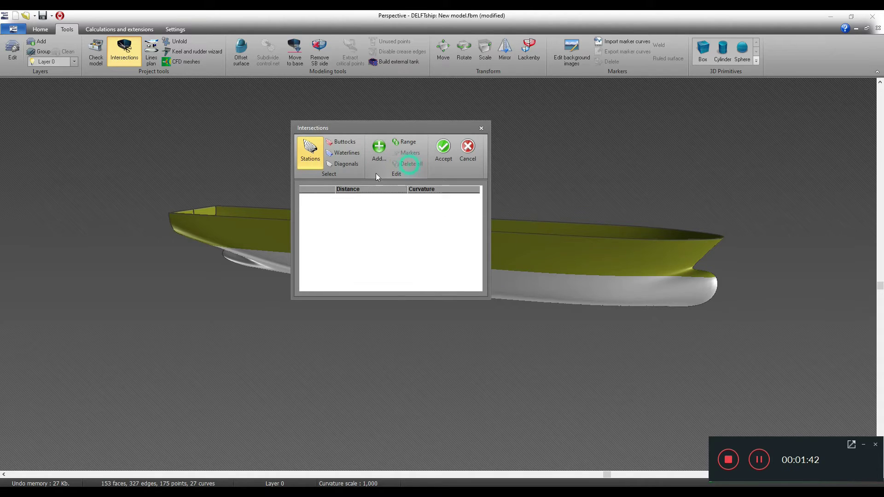
pyautogui.click(405, 142)
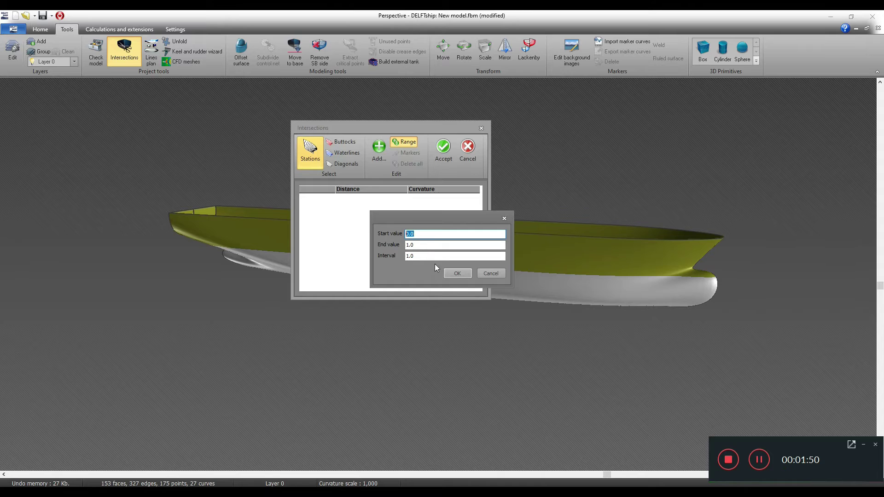
pyautogui.write('1')
pyautogui.click(420, 244)
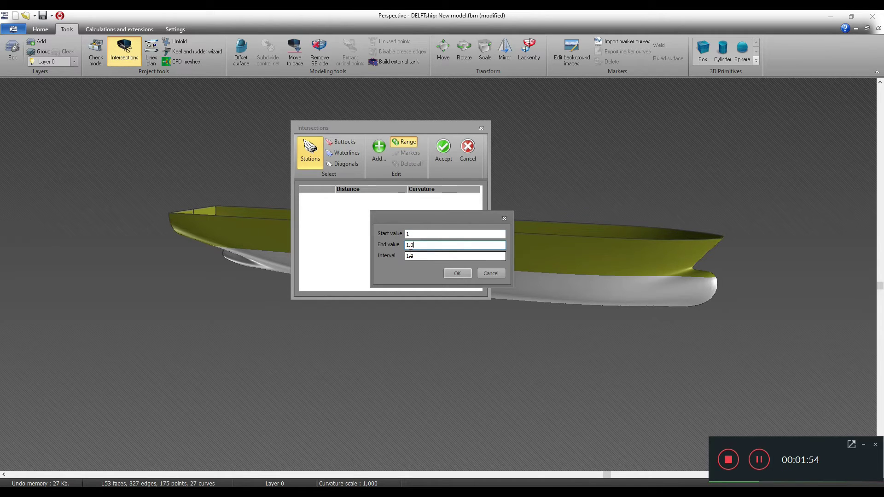
pyautogui.hotkey('ctrl', 'a')
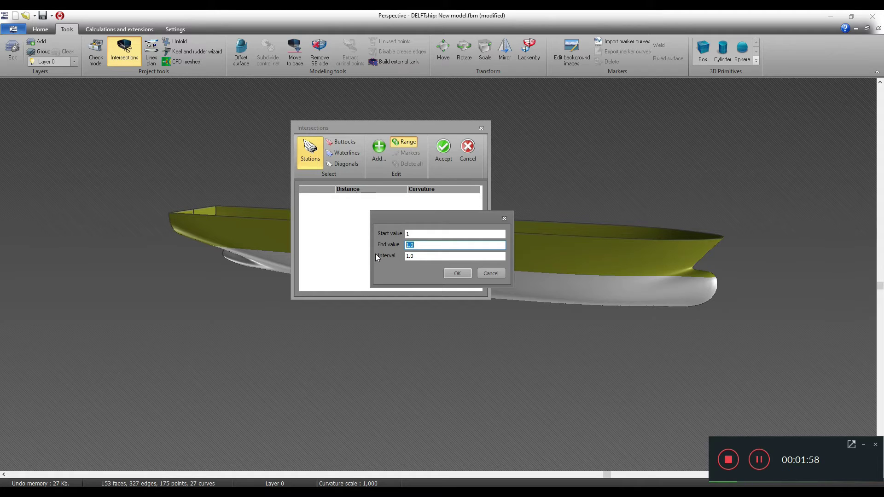
pyautogui.write('121')
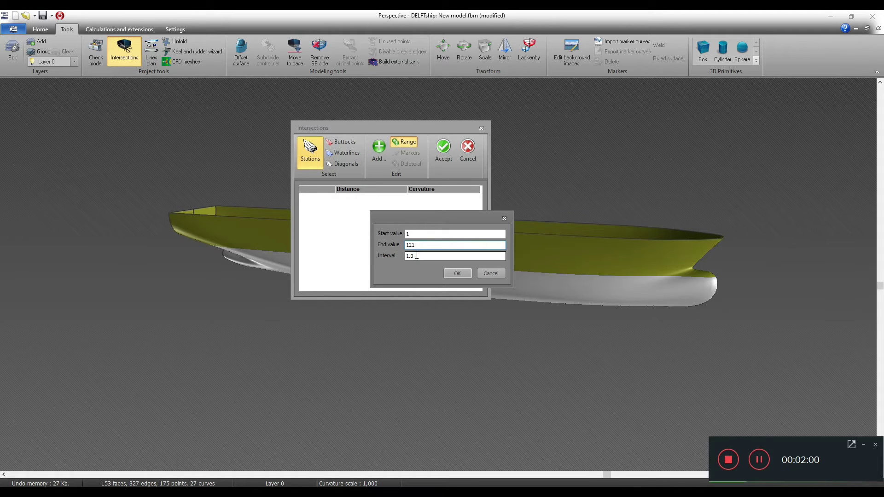
pyautogui.doubleClick(423, 255)
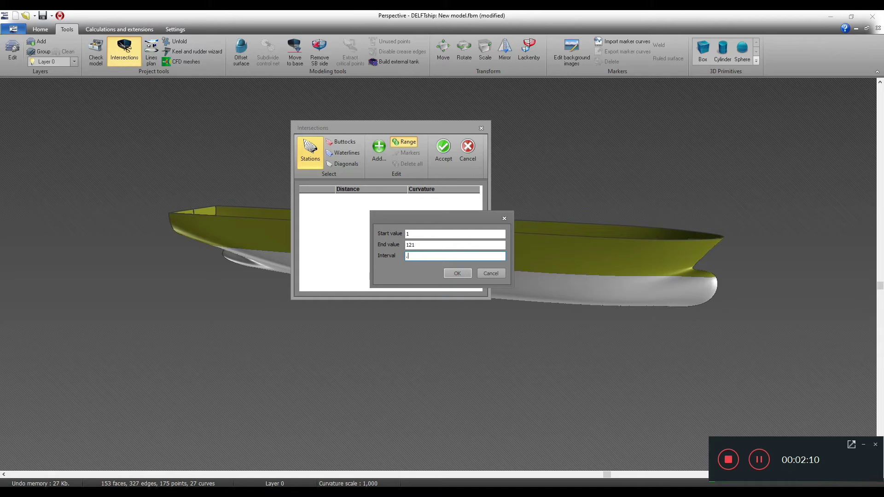
# Step: Generate stations from 1 to 121 at 0,8 spacing, check their distances, and switch to buttocks
pyautogui.write('8')
pyautogui.click(457, 273)
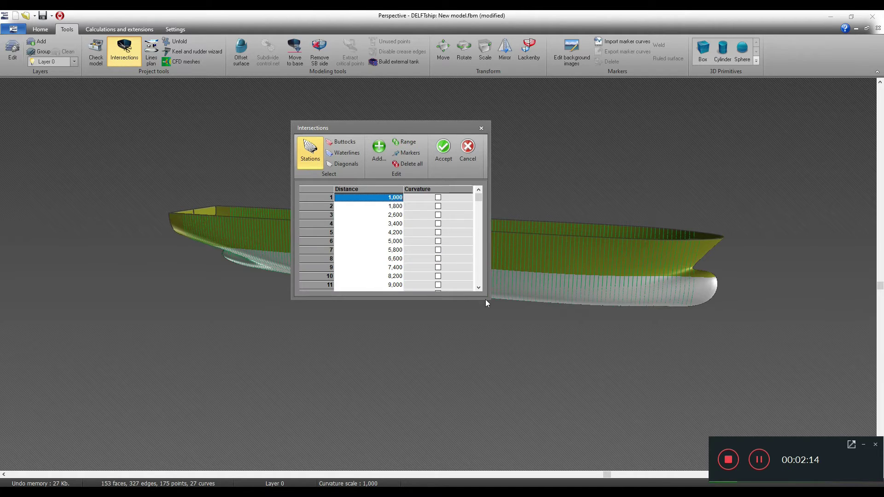
pyautogui.click(395, 223)
pyautogui.press('Down')
pyautogui.press('Down')
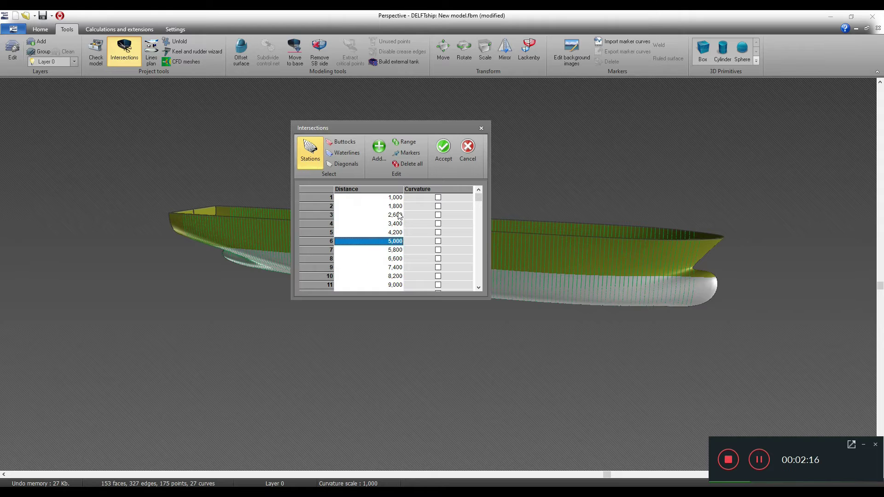
pyautogui.click(395, 206)
pyautogui.click(360, 206)
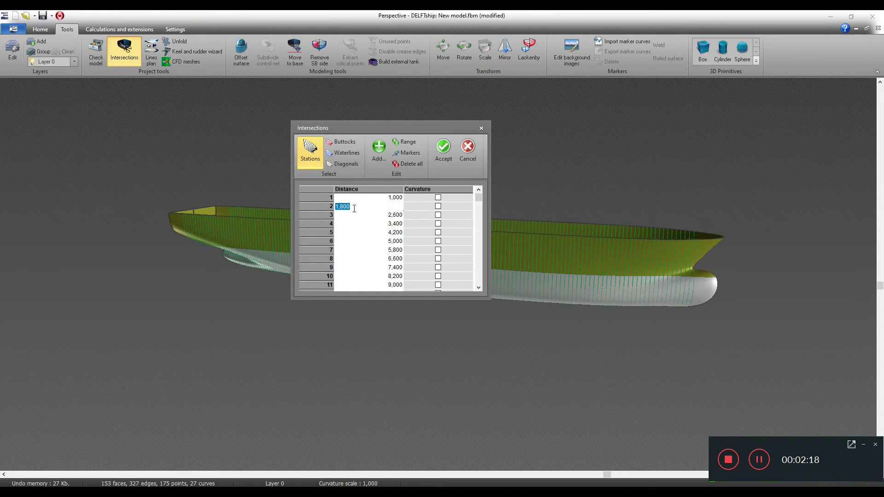
pyautogui.click(365, 232)
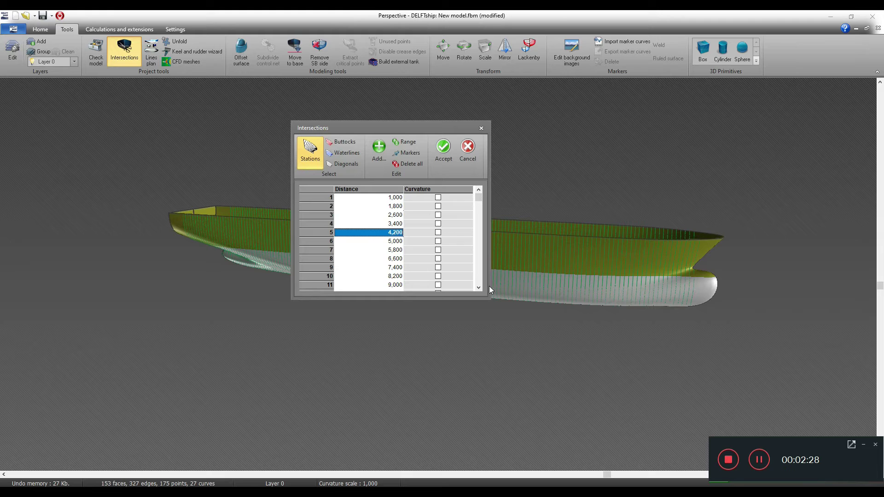
pyautogui.click(339, 143)
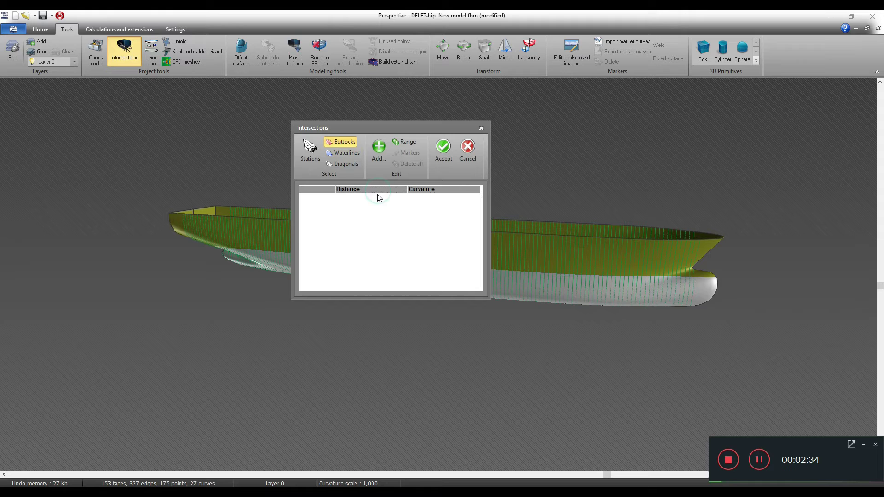
# Step: Add a buttock range starting at 0, ending at 19, with interval 1
pyautogui.click(404, 142)
pyautogui.press('Tab')
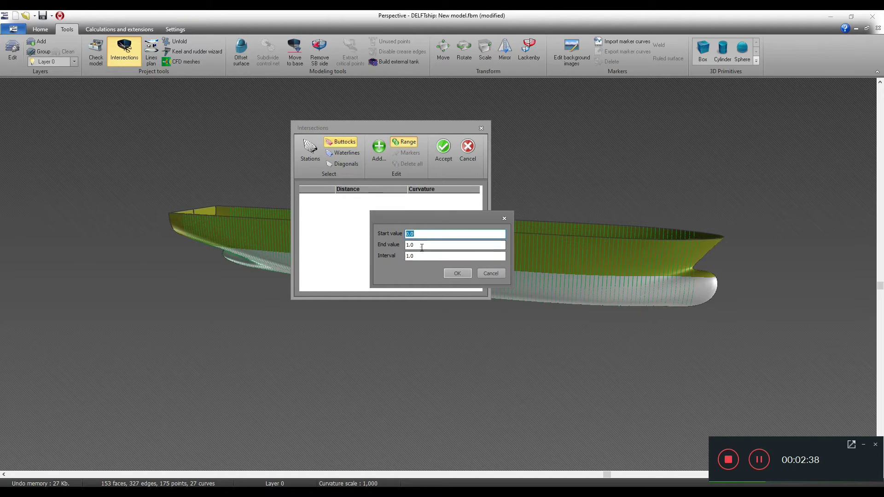
pyautogui.write('19')
pyautogui.click(421, 256)
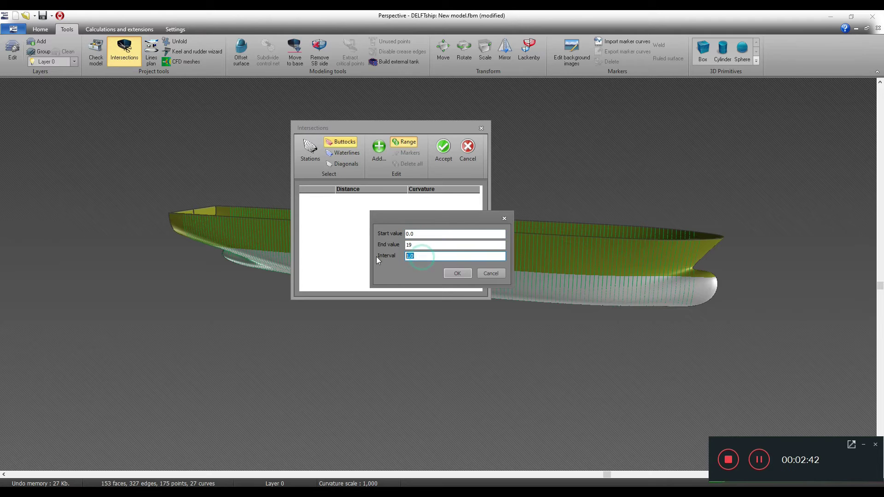
pyautogui.click(451, 276)
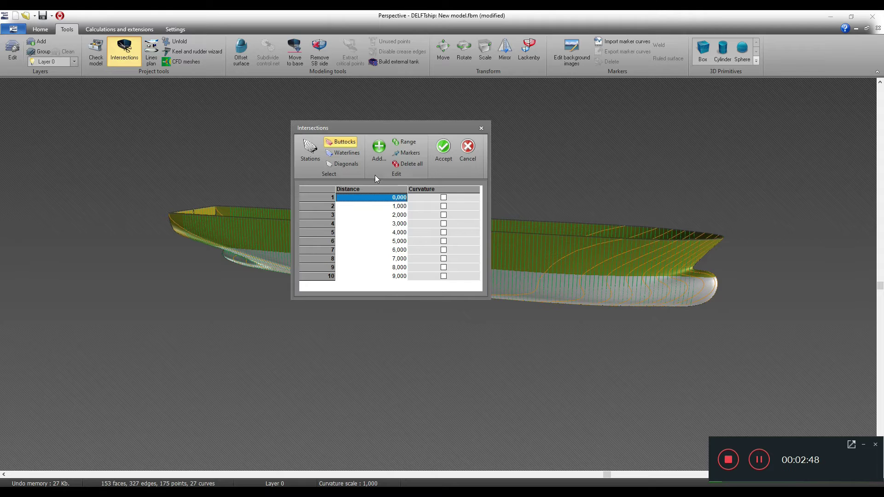
pyautogui.click(352, 154)
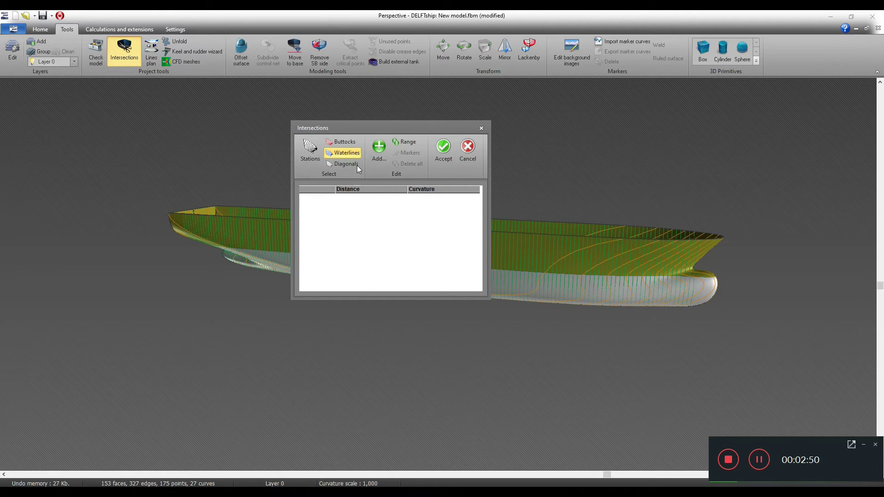
# Step: Create a waterline range from 1 to 5 at 0,5 spacing and check the last one
pyautogui.click(404, 143)
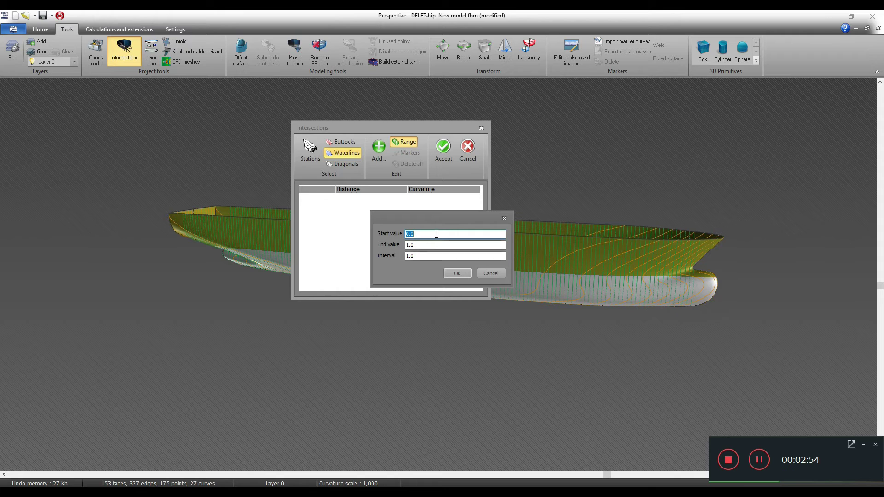
pyautogui.press('Tab')
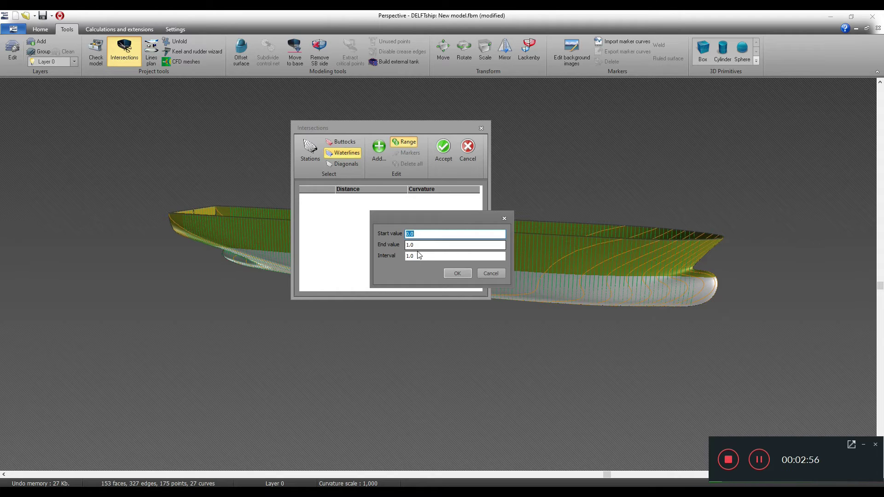
pyautogui.write('5')
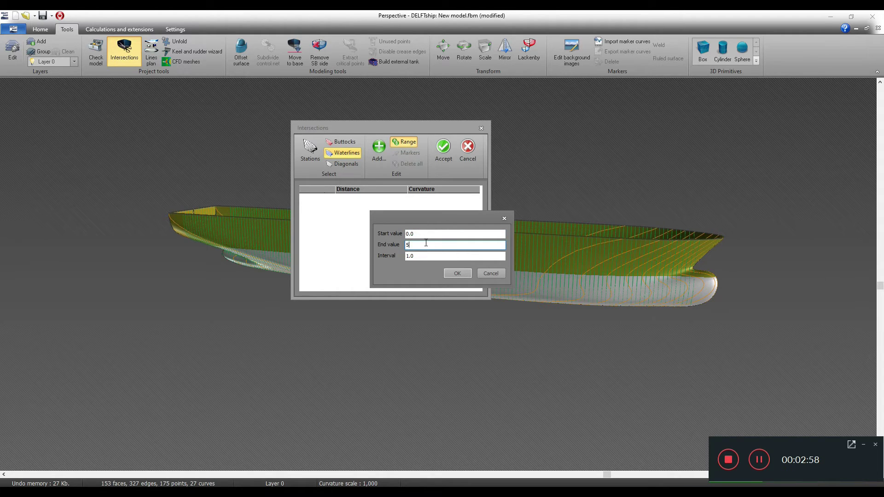
pyautogui.doubleClick(420, 233)
pyautogui.write('1')
pyautogui.click(428, 256)
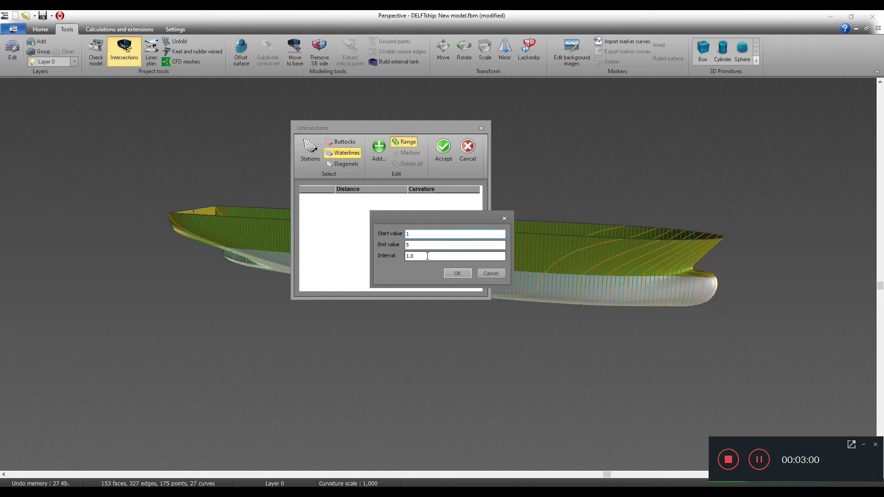
pyautogui.press('BackSpace')
pyautogui.press('BackSpace')
pyautogui.press('BackSpace')
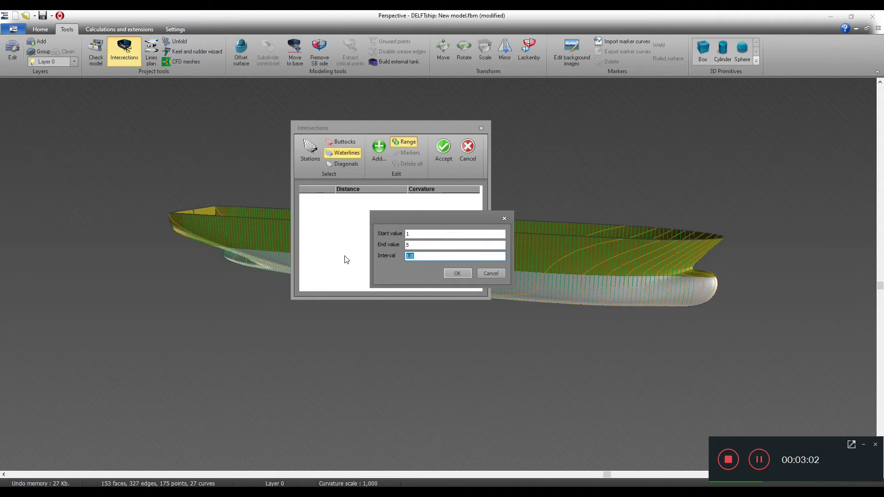
pyautogui.write('.5')
pyautogui.click(457, 273)
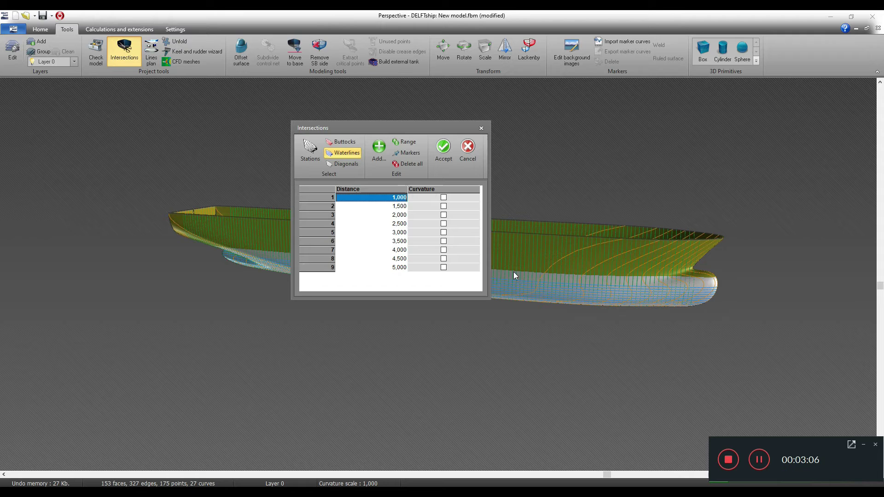
pyautogui.click(403, 268)
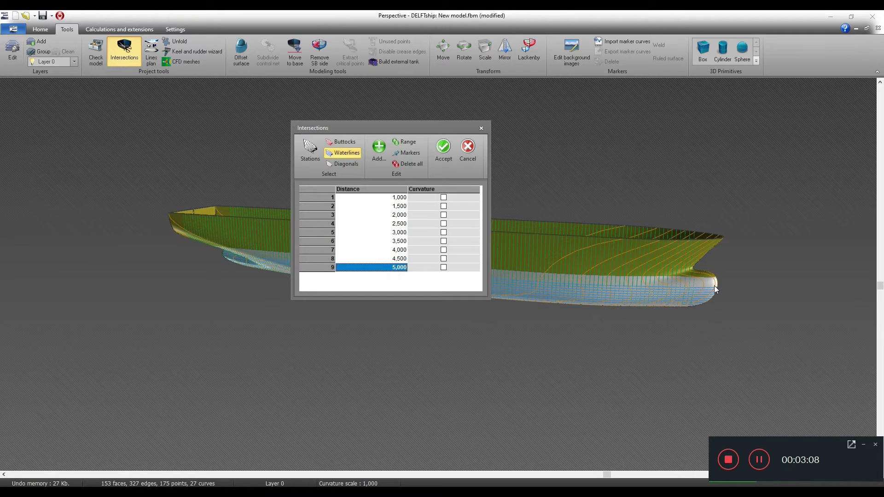
# Step: Replace them with waterlines from 1 to 8 at 1,0 spacing, then show diagonals
pyautogui.click(409, 165)
pyautogui.click(413, 143)
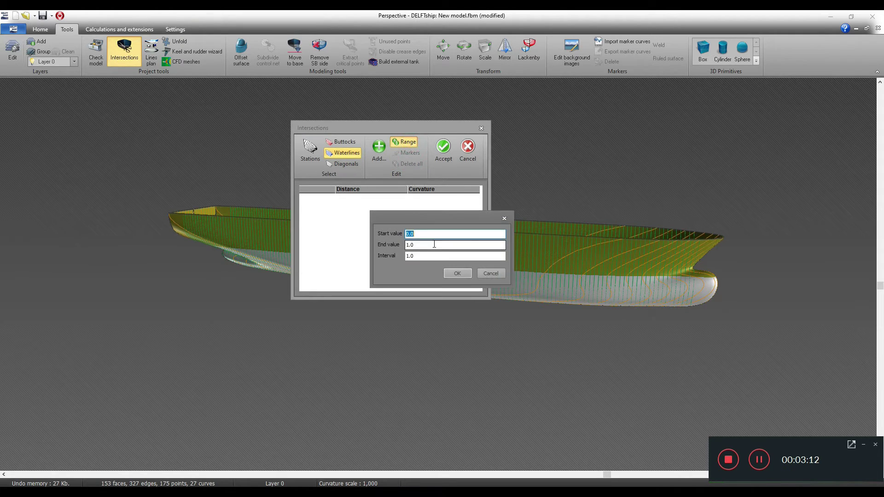
pyautogui.press('Tab')
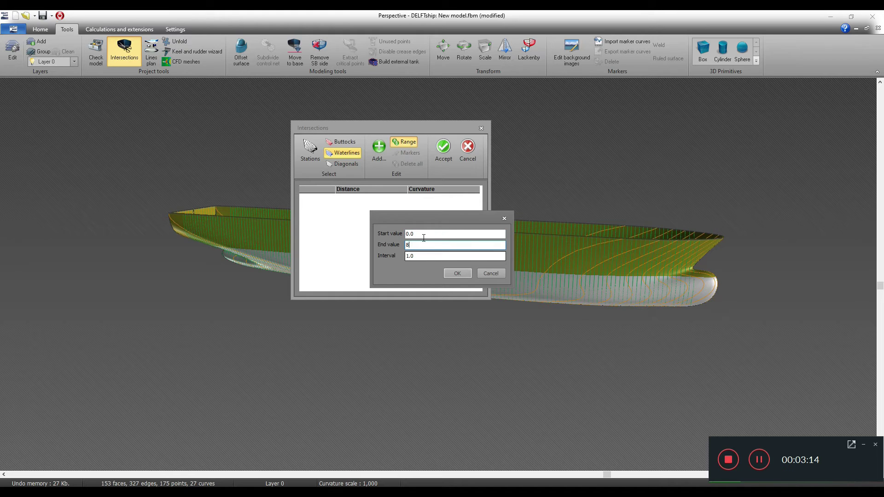
pyautogui.doubleClick(423, 236)
pyautogui.write('1')
pyautogui.press('Tab')
pyautogui.press('Tab')
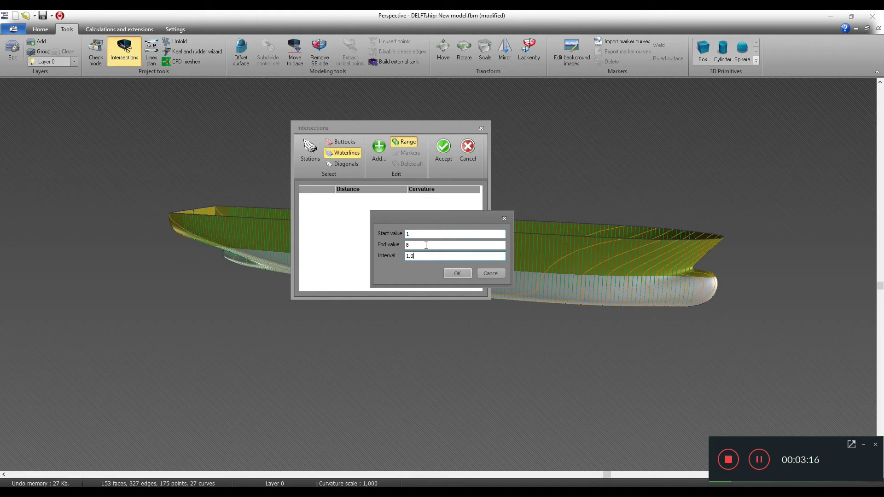
pyautogui.click(449, 275)
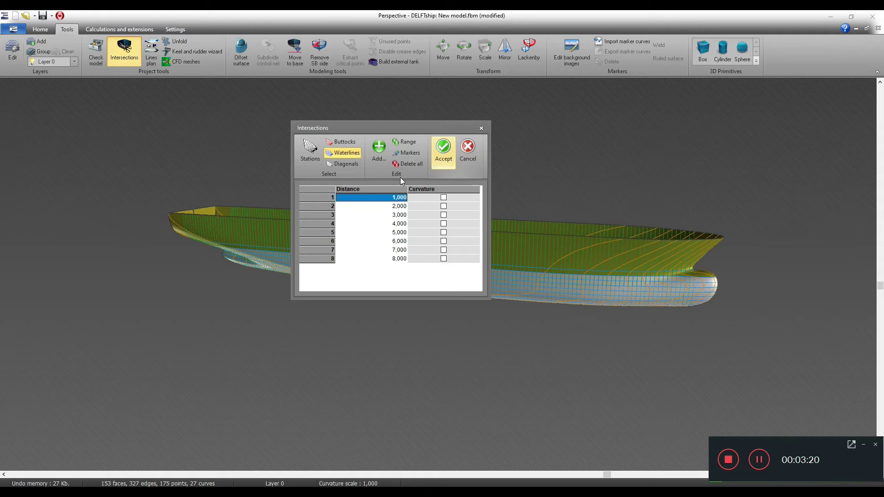
pyautogui.click(333, 165)
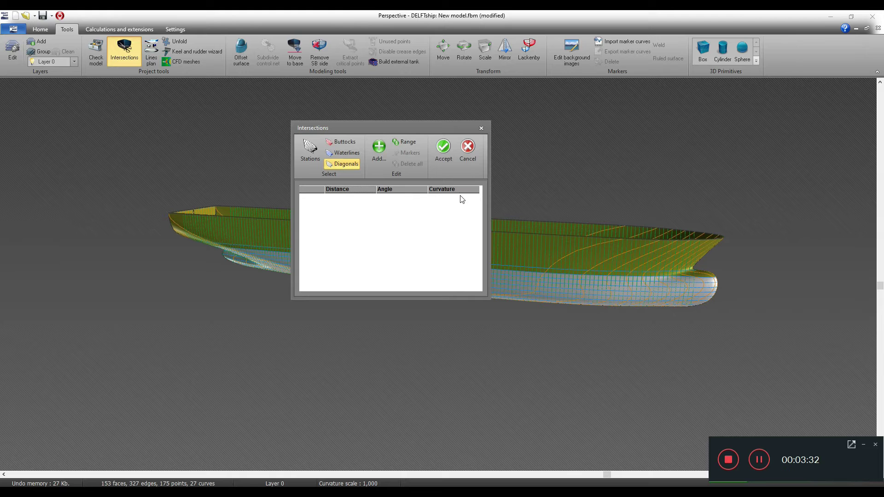
# Step: Apply the intersections and display the hull as a wireframe
pyautogui.click(443, 150)
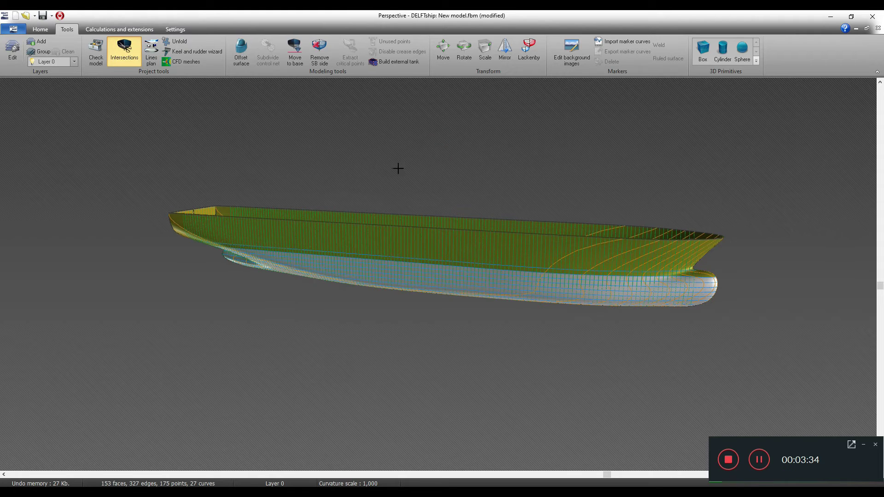
pyautogui.moveTo(517, 299); pyautogui.dragTo(286, 212, button='right')
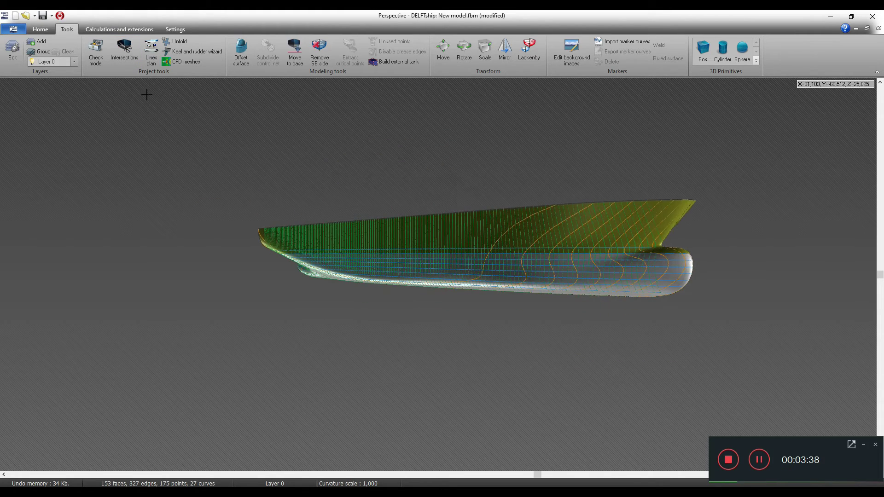
pyautogui.click(41, 29)
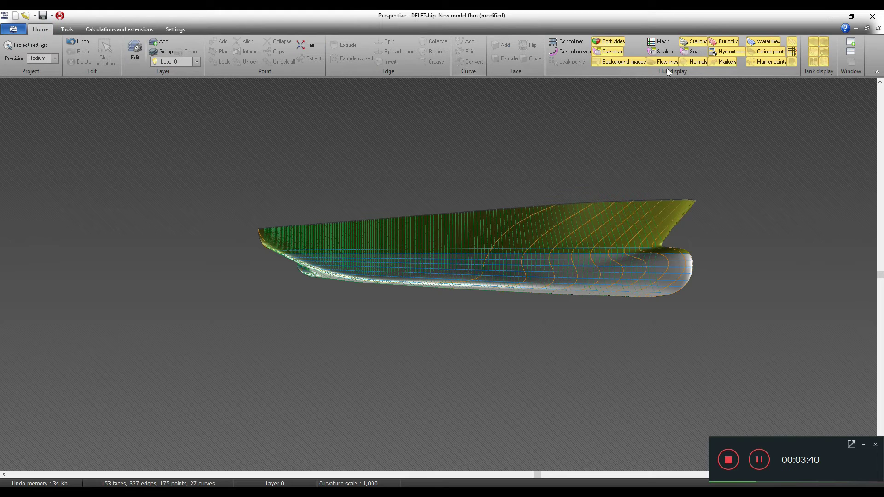
pyautogui.moveTo(870, 87)
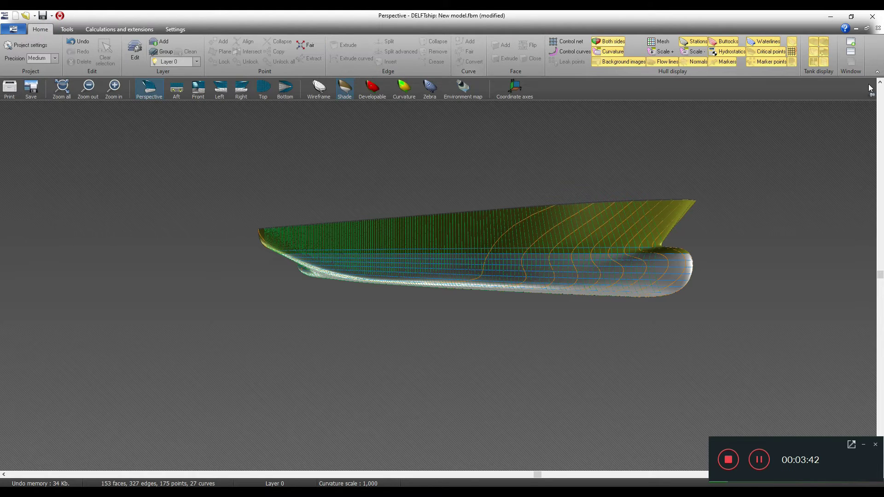
pyautogui.click(319, 89)
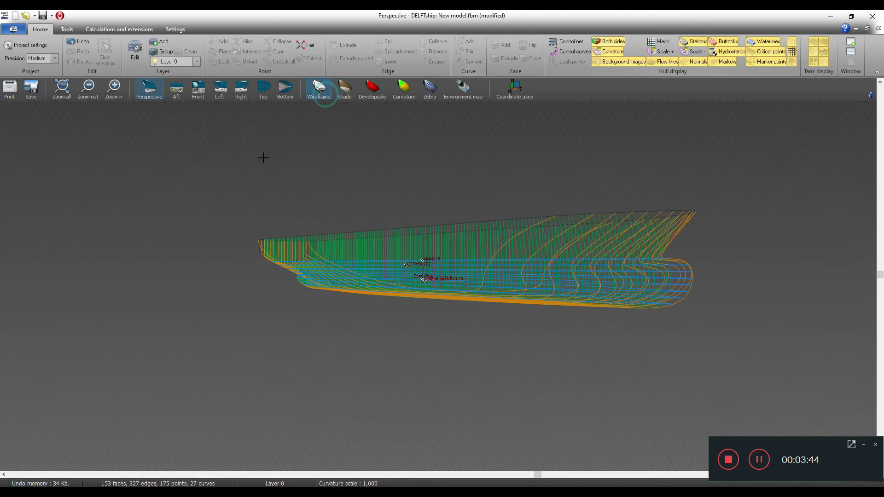
# Step: Open the lines plan drawing from the Tools tab
pyautogui.moveTo(507, 196); pyautogui.dragTo(641, 213, button='right')
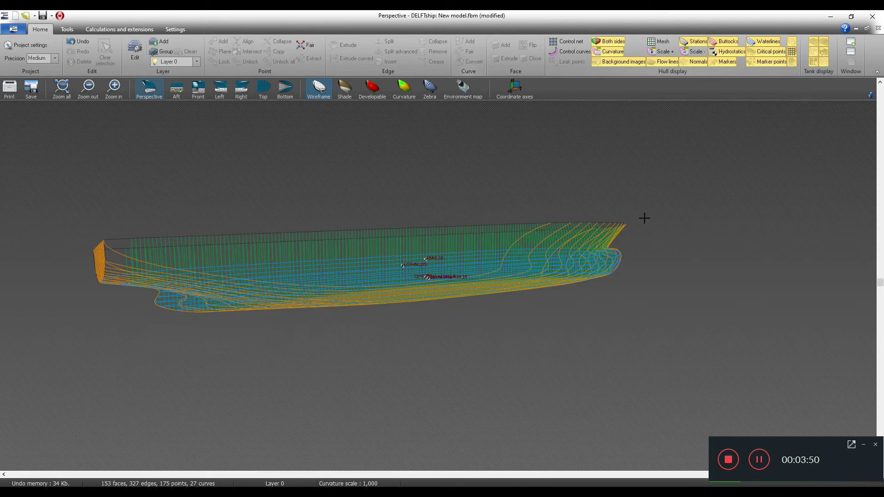
pyautogui.click(67, 29)
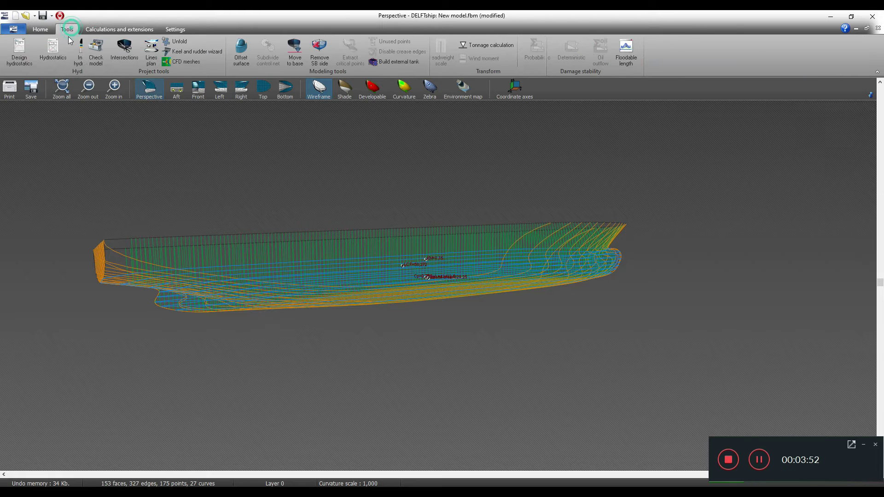
pyautogui.click(152, 56)
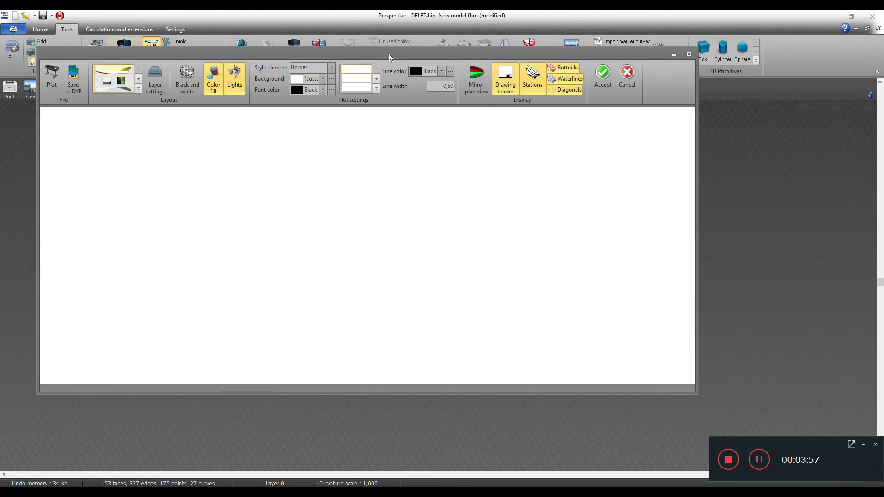
# Step: Maximise the lines plan window to full screen and open the page layout gallery
pyautogui.moveTo(389, 54); pyautogui.dragTo(455, 48)
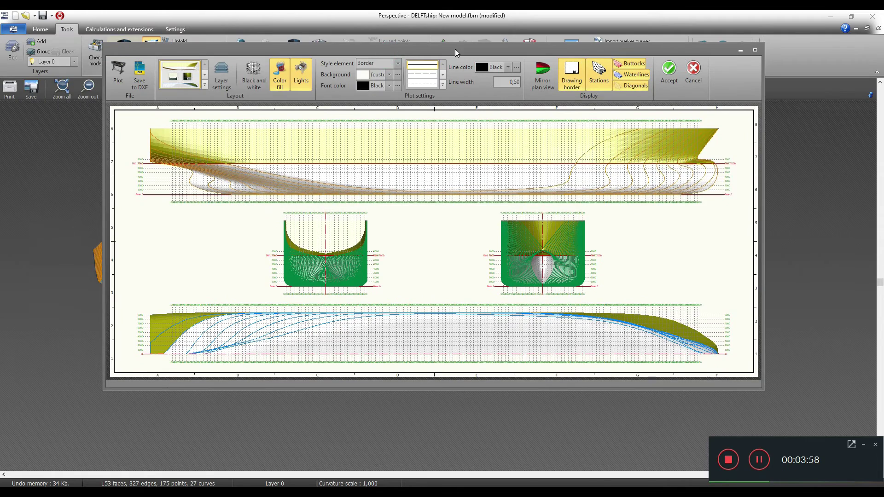
pyautogui.doubleClick(455, 49)
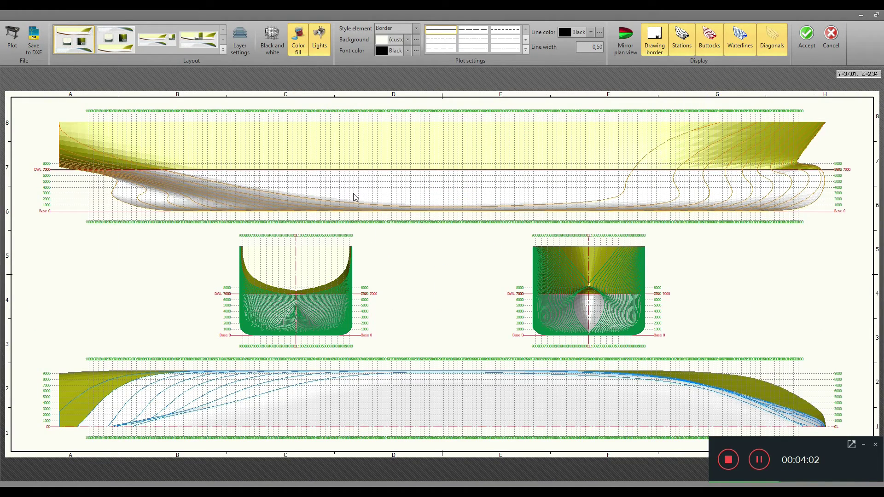
pyautogui.click(865, 446)
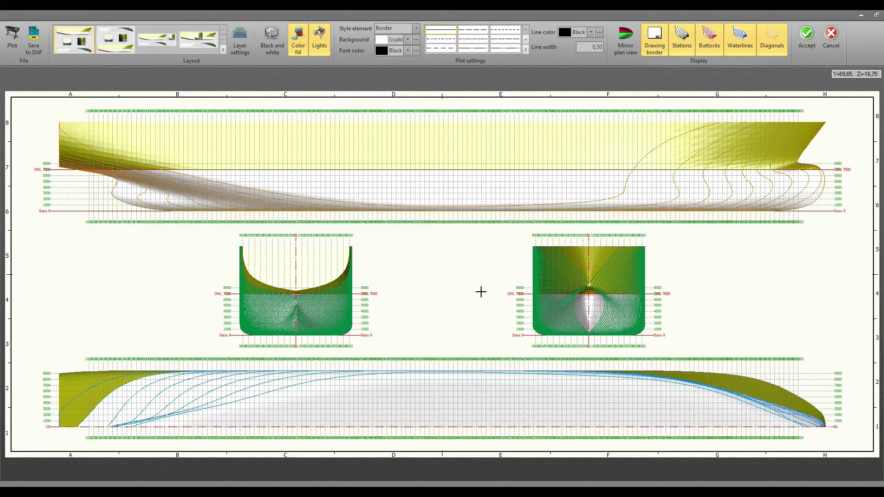
pyautogui.click(223, 49)
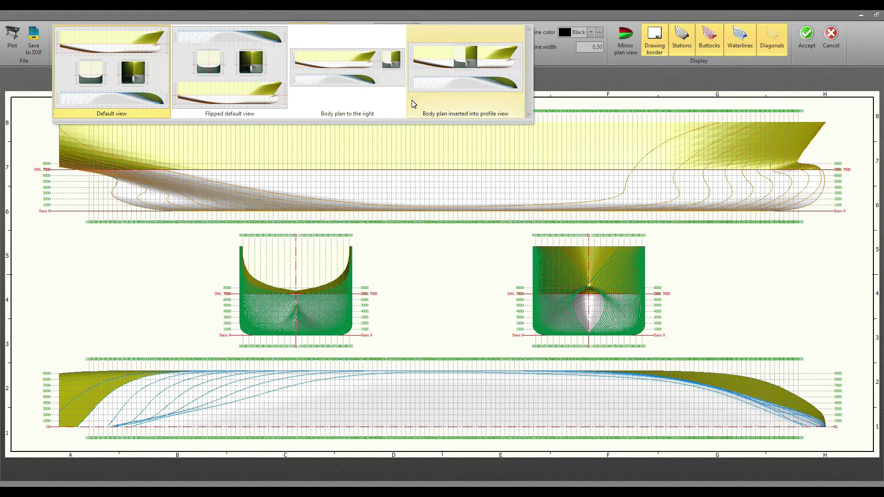
# Step: Try the Flipped default layout, then switch to the Body plan to the right layout
pyautogui.click(219, 92)
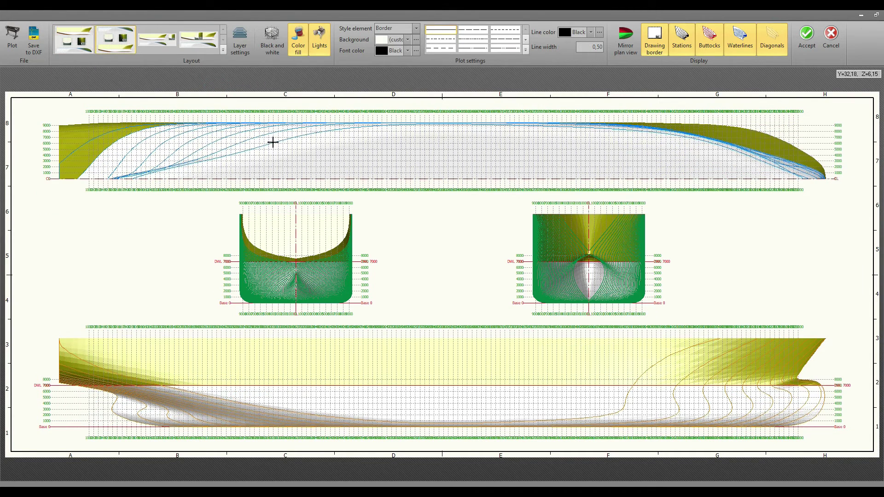
pyautogui.click(222, 50)
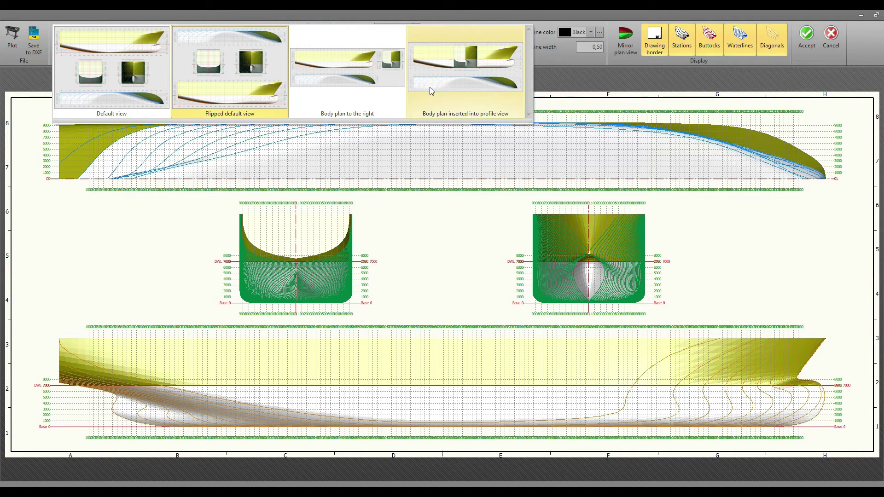
pyautogui.click(373, 85)
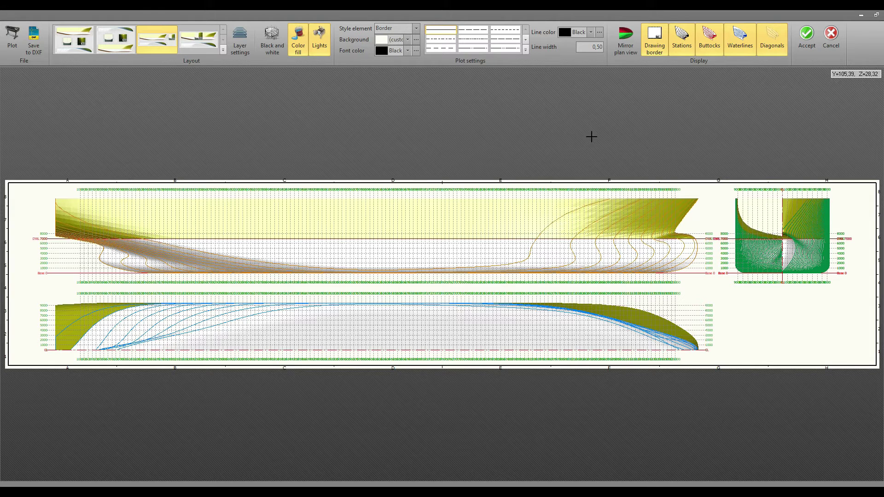
pyautogui.click(297, 51)
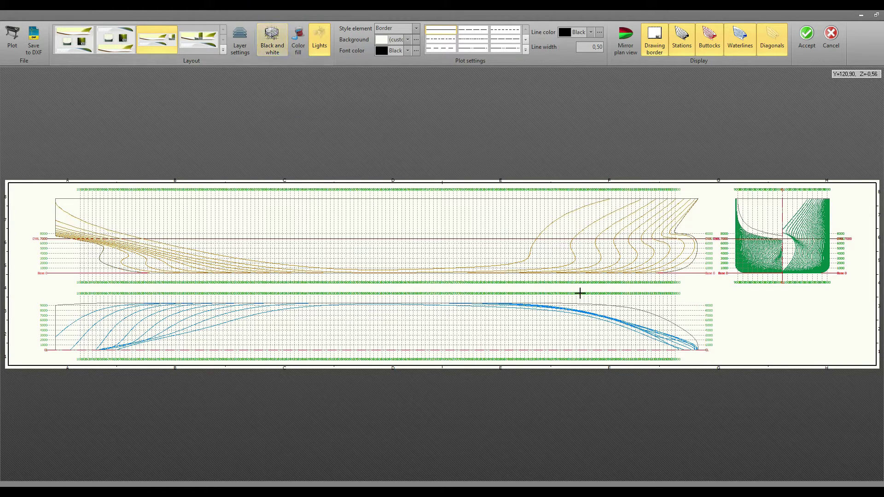
pyautogui.click(276, 49)
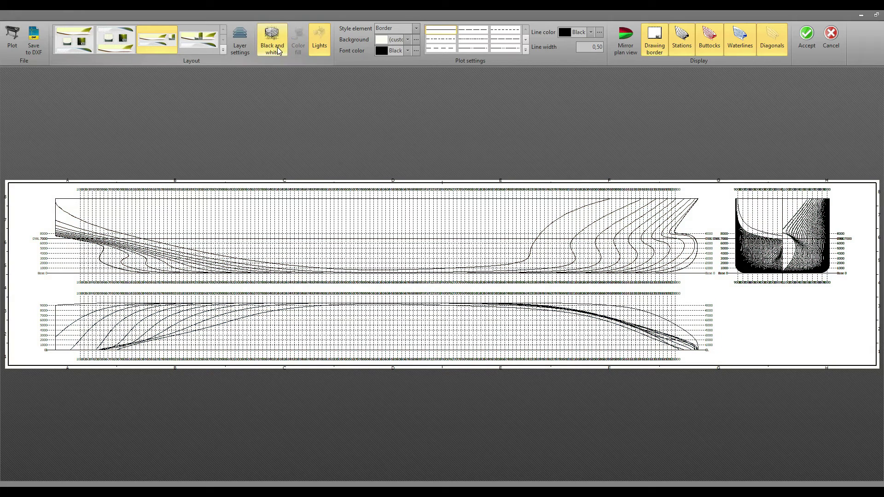
pyautogui.click(277, 47)
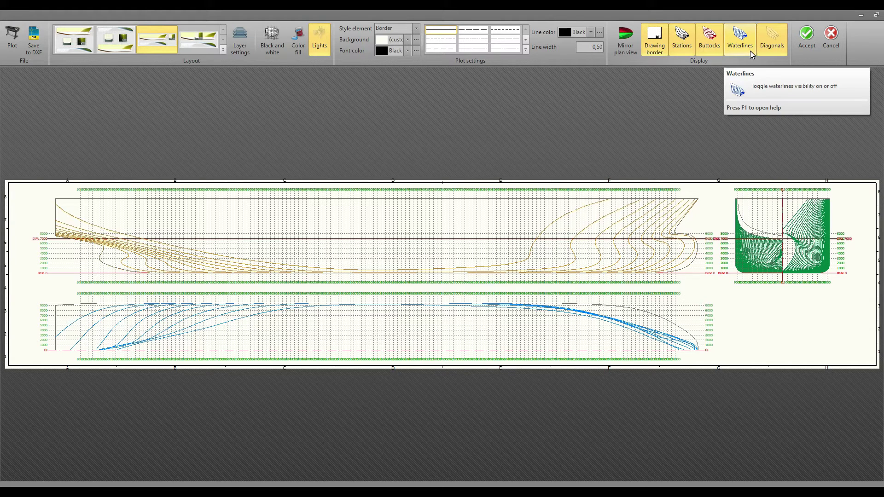
# Step: Hide and re-show the stations, buttocks and waterlines in the lines plan
pyautogui.click(688, 46)
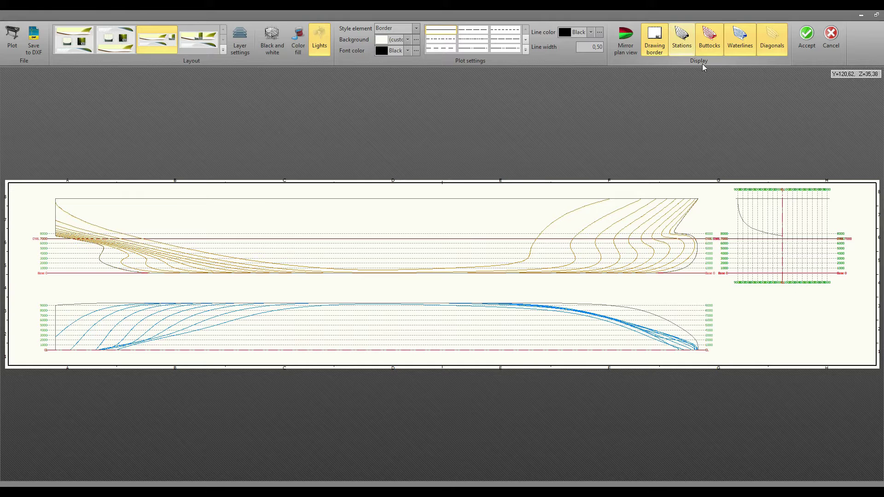
pyautogui.click(680, 44)
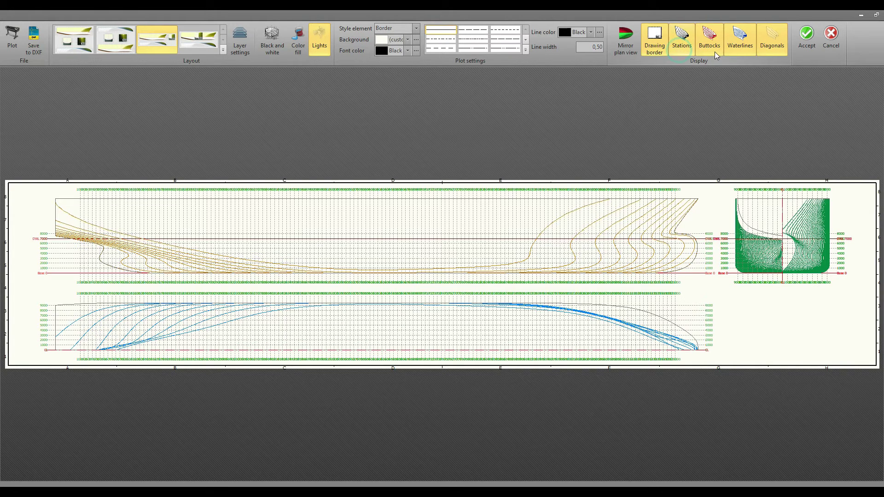
pyautogui.click(710, 42)
pyautogui.click(739, 42)
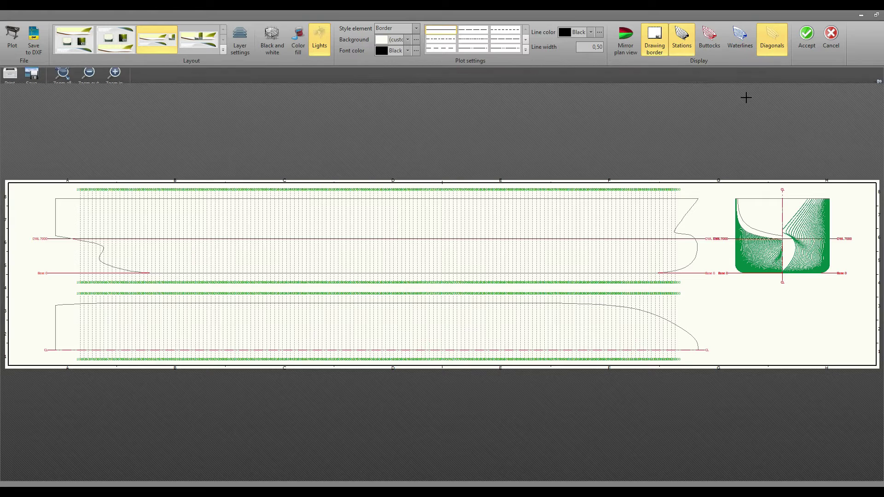
pyautogui.click(709, 49)
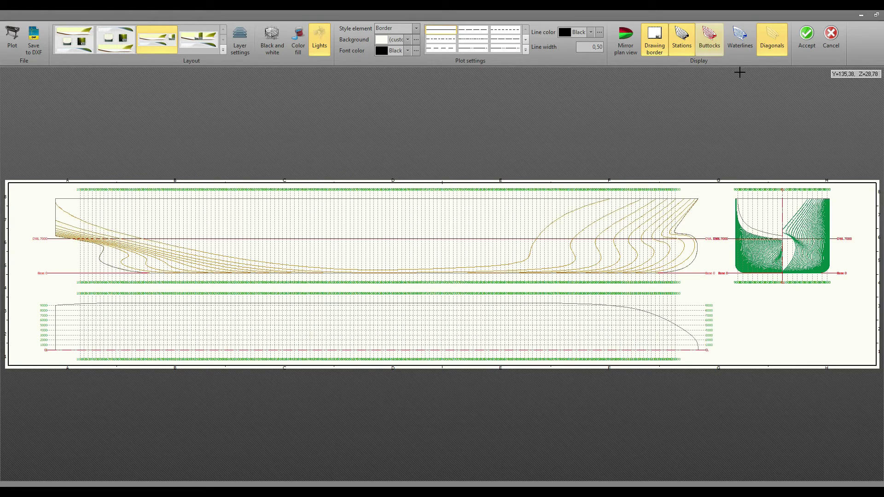
pyautogui.click(740, 39)
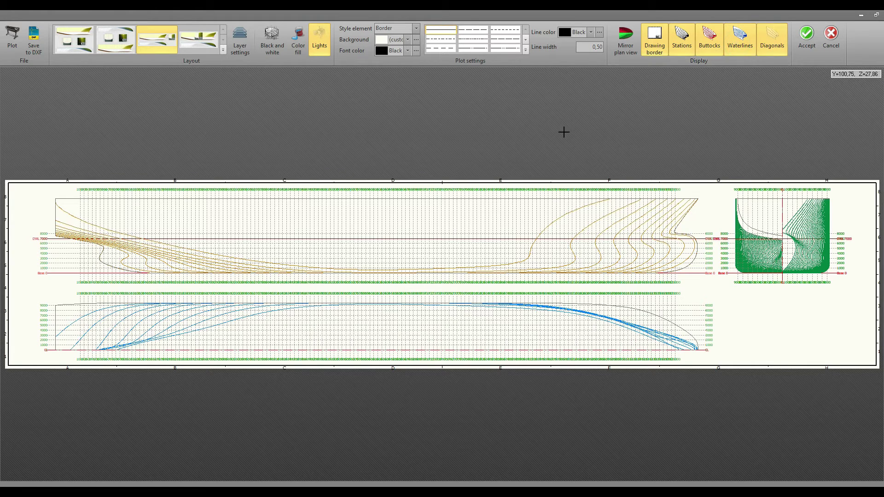
# Step: Mirror the plan view to both hull sides, return it to half hull, and list line colours
pyautogui.click(626, 50)
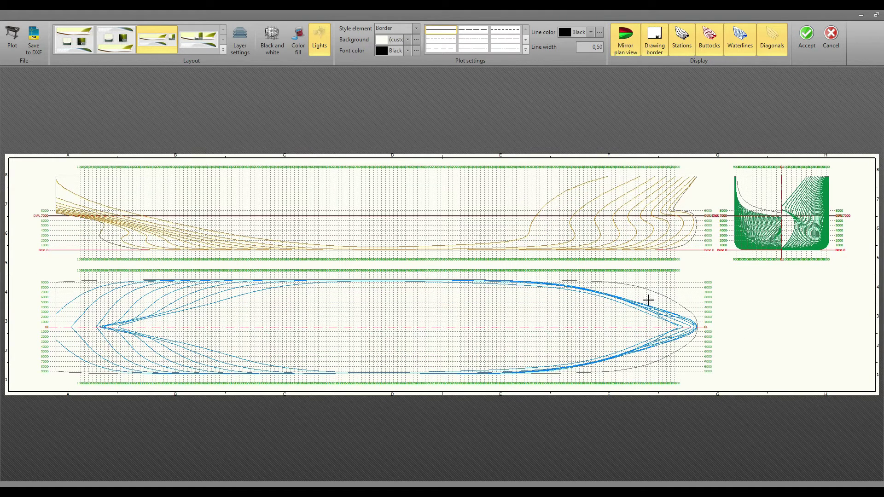
pyautogui.click(627, 52)
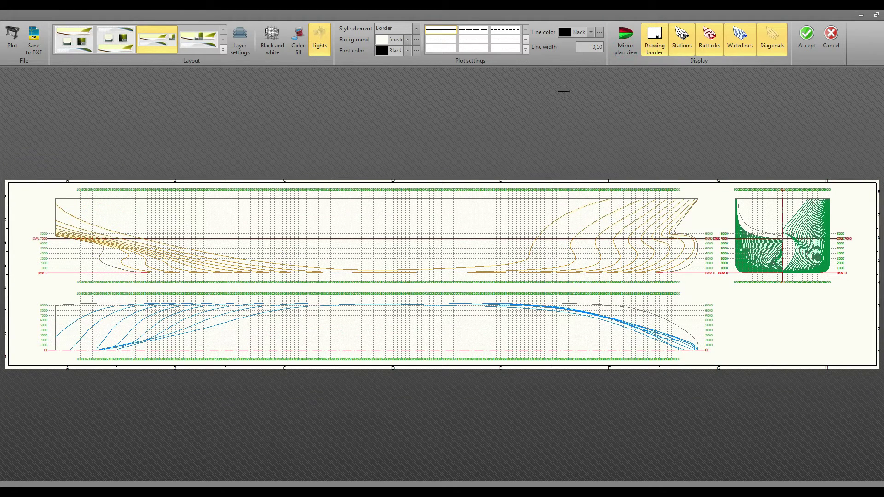
pyautogui.click(590, 32)
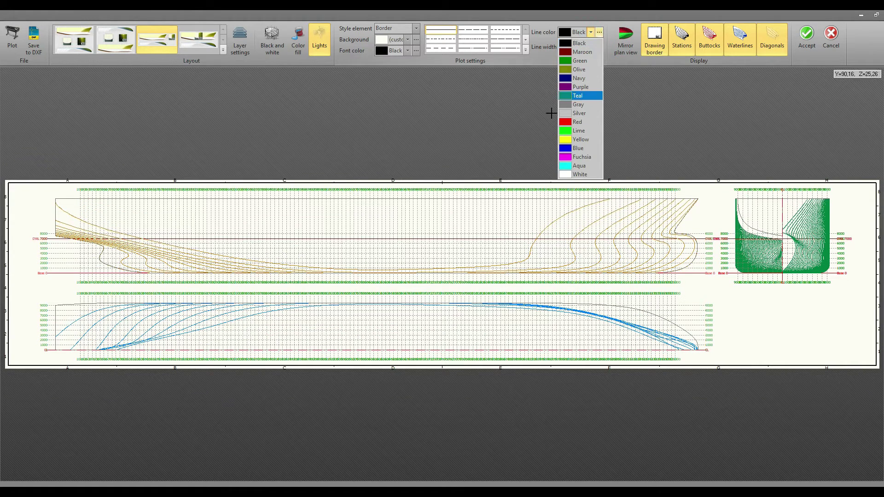
# Step: Set the Stations style element's line colour to maroon
pyautogui.click(547, 17)
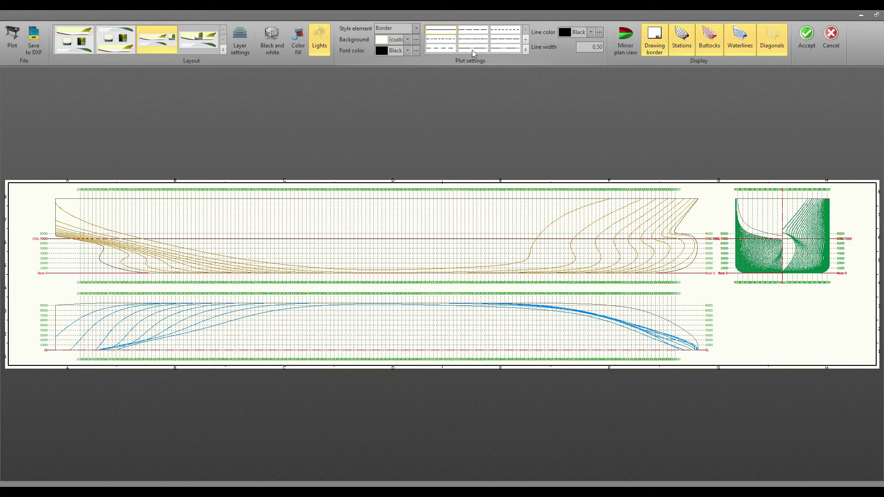
pyautogui.click(417, 28)
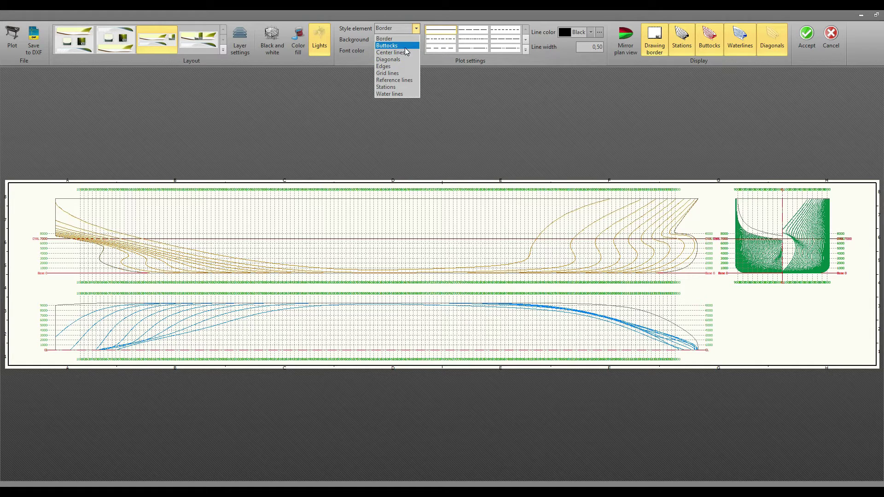
pyautogui.click(404, 87)
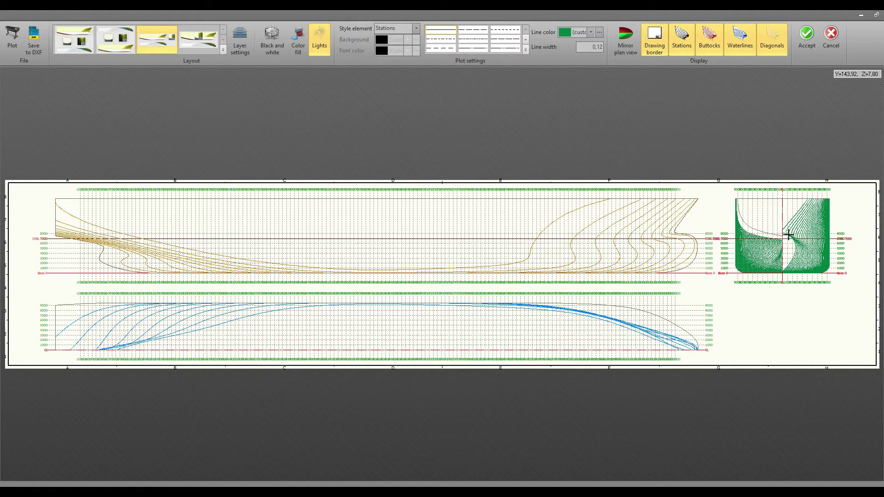
pyautogui.click(593, 33)
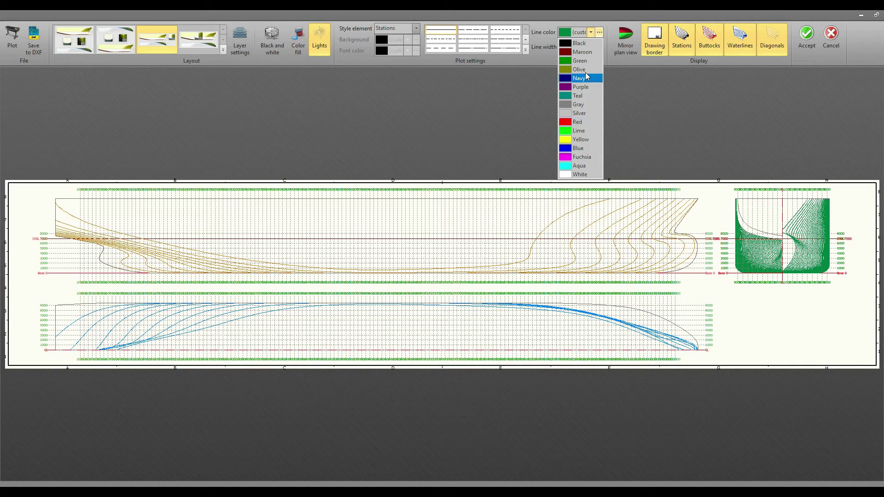
pyautogui.click(583, 52)
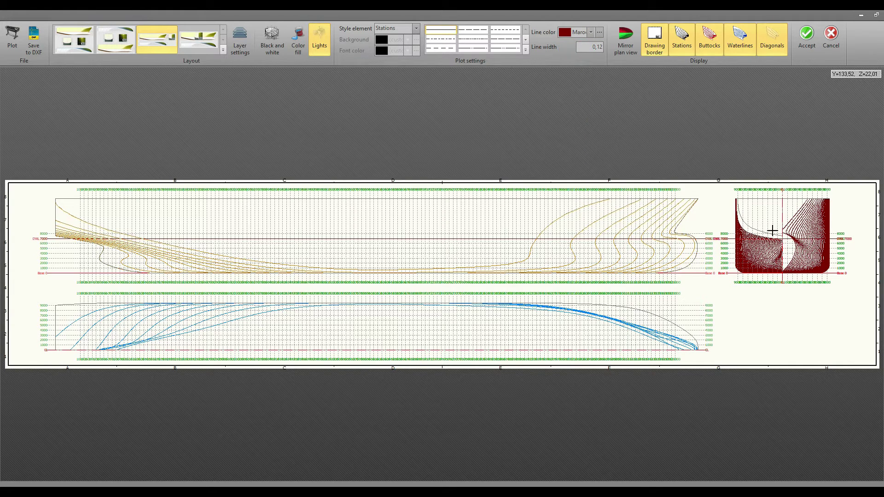
# Step: Keep the station line width at 0,12 and confirm the layer settings with OK
pyautogui.click(416, 28)
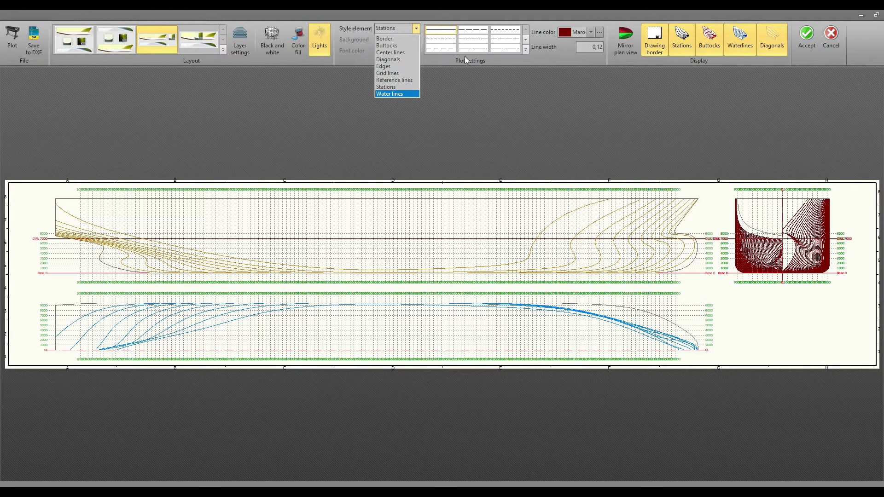
pyautogui.click(587, 47)
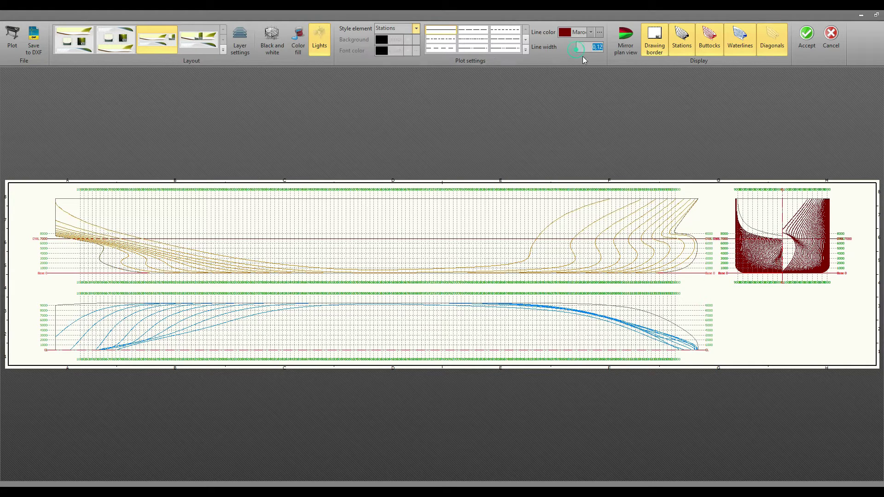
pyautogui.click(570, 104)
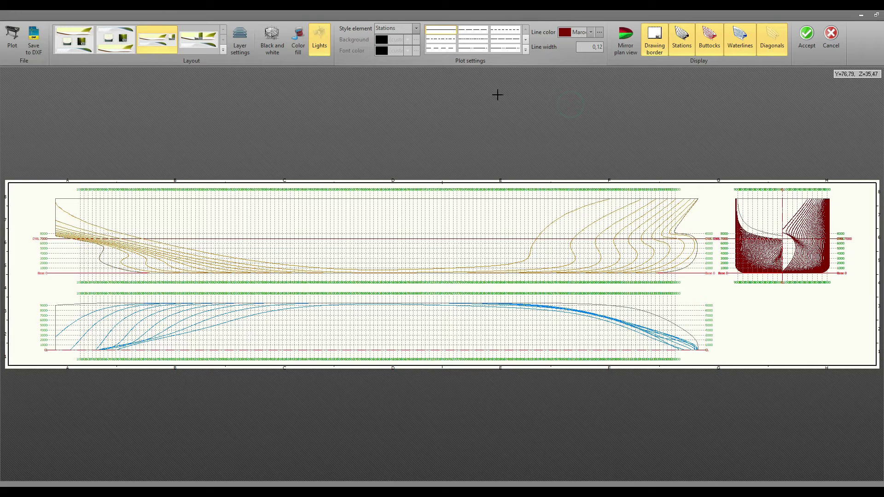
pyautogui.click(240, 39)
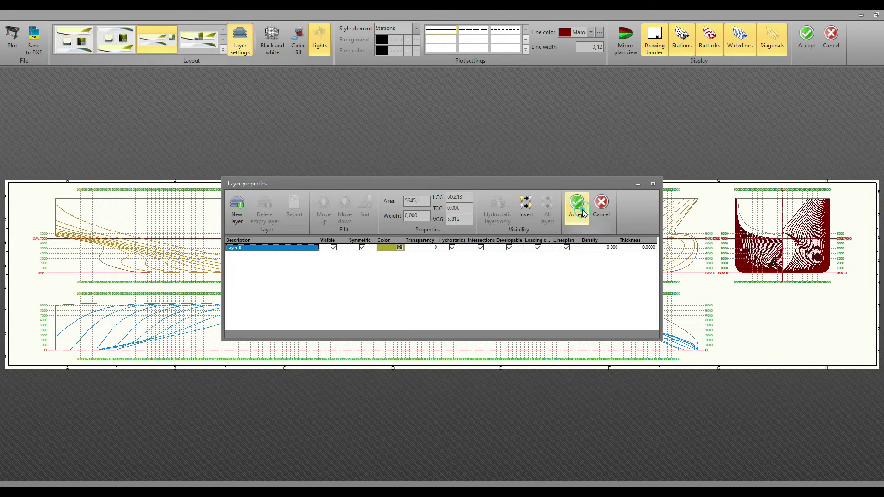
pyautogui.click(576, 203)
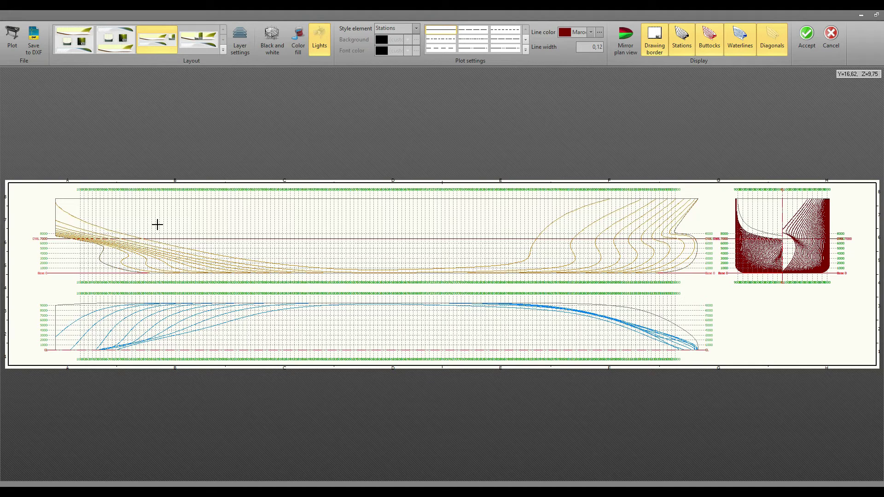
# Step: Toggle the drawing border, export as Autocad DXF 2010/2011/2012 'lines plan delftship', and accept
pyautogui.click(653, 53)
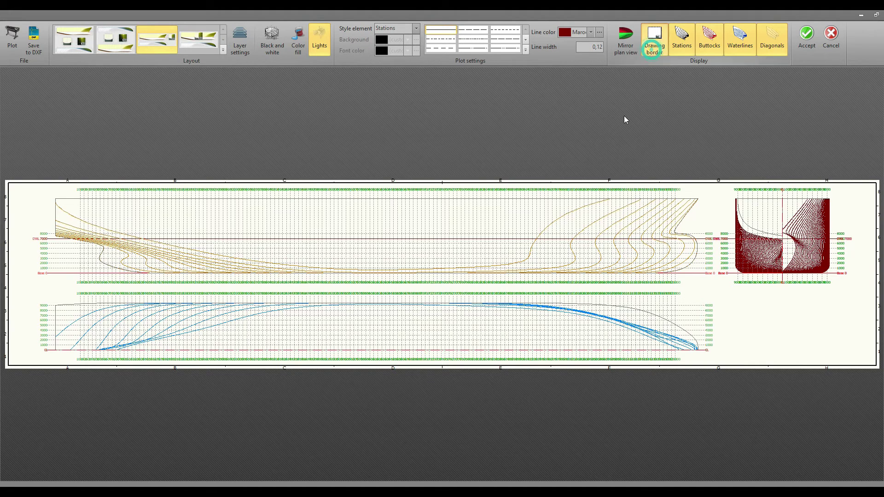
pyautogui.click(654, 49)
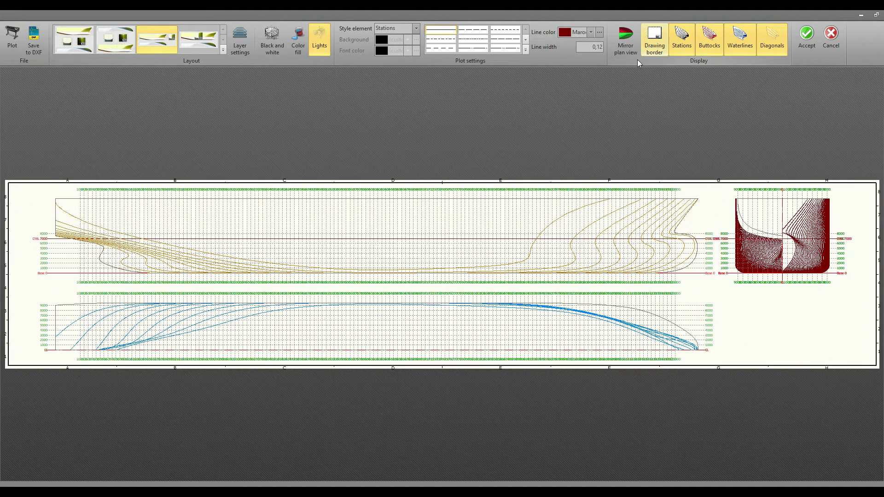
pyautogui.click(34, 51)
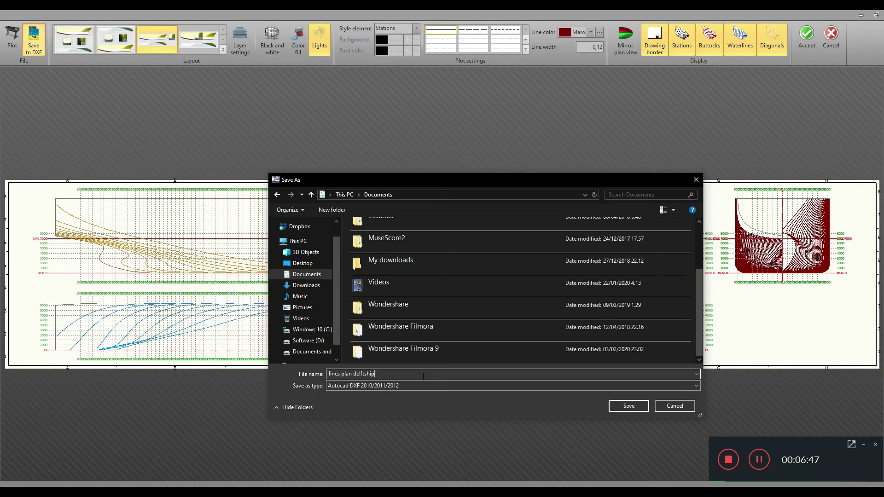
pyautogui.click(624, 405)
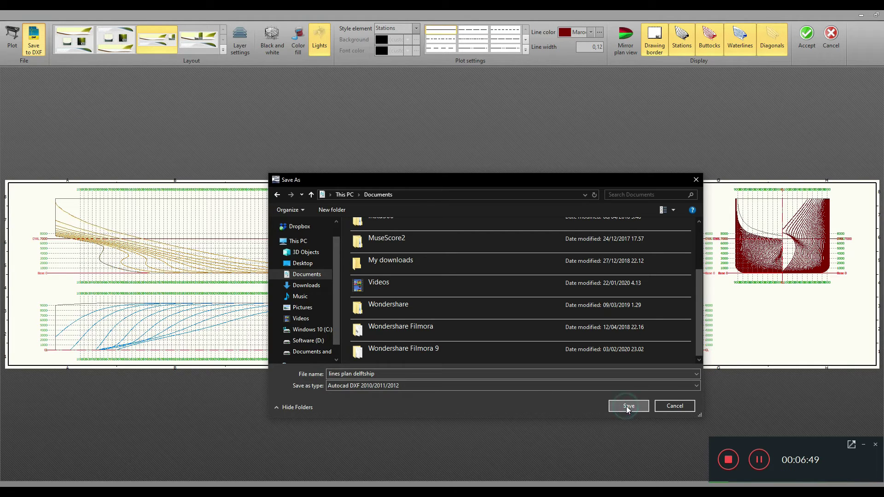
pyautogui.click(623, 386)
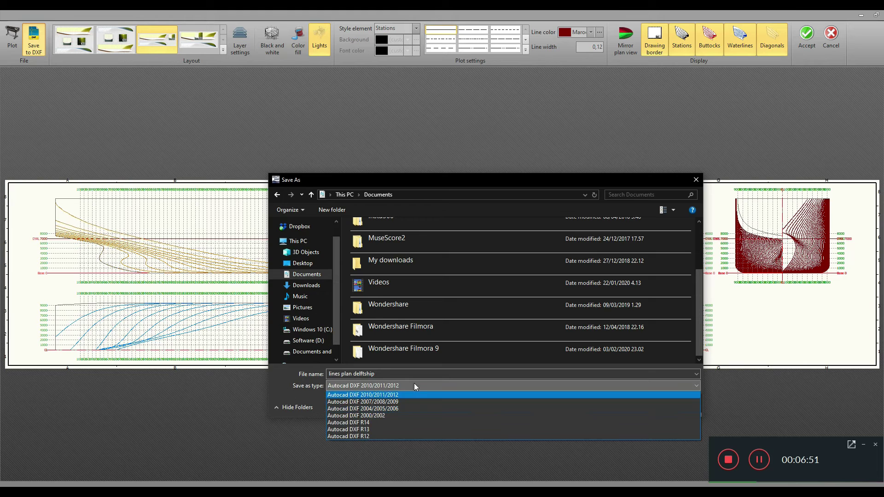
pyautogui.click(389, 384)
pyautogui.click(627, 405)
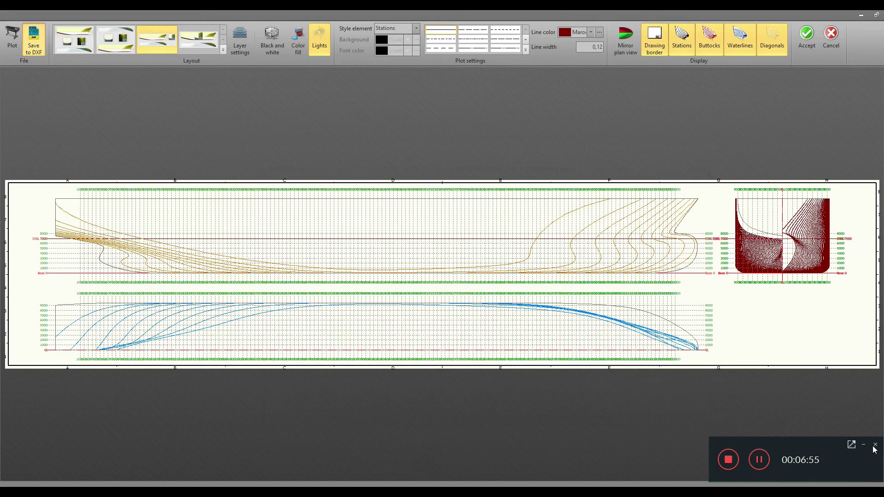
pyautogui.click(807, 46)
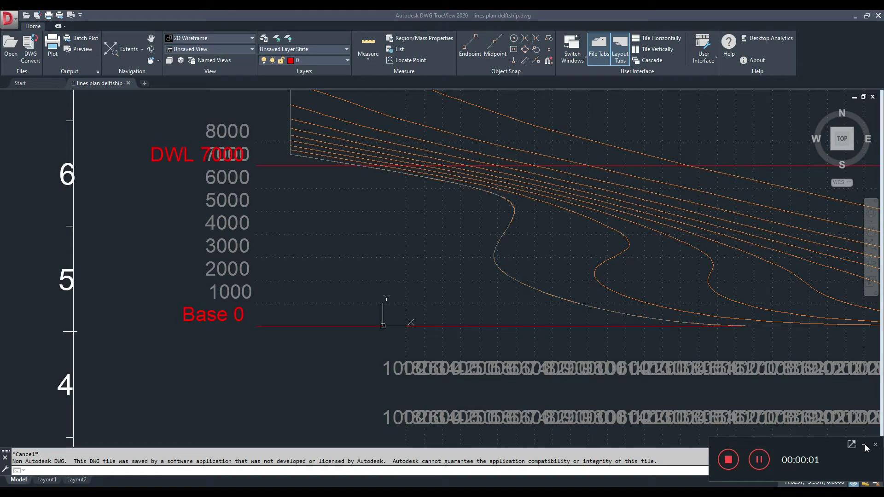
pyautogui.click(864, 446)
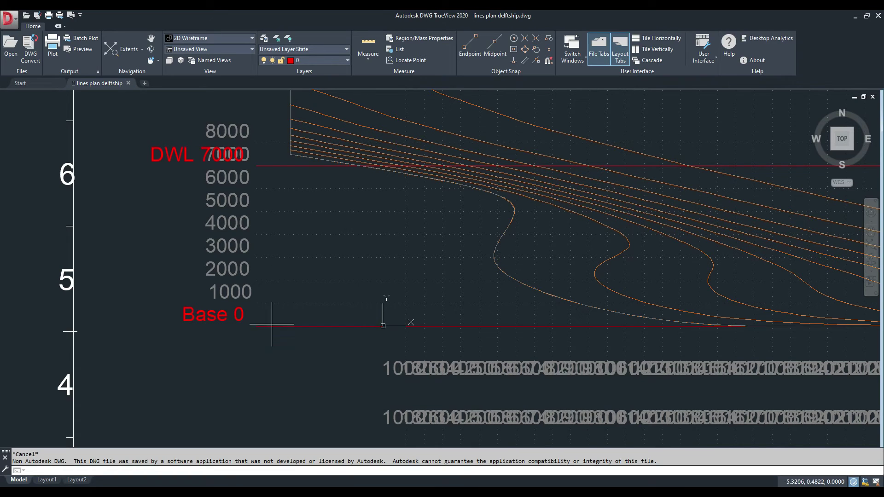
pyautogui.scroll(-6, 284, 384)
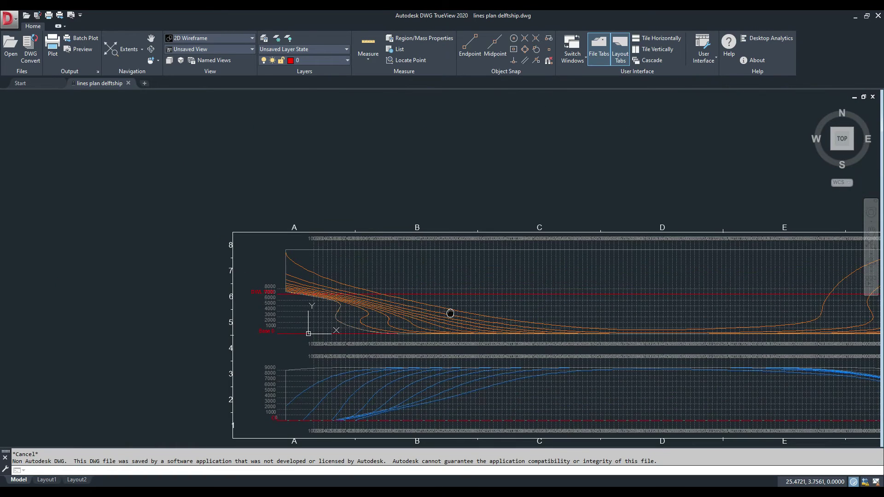
pyautogui.moveTo(451, 313); pyautogui.dragTo(229, 251, button='middle')
pyautogui.scroll(-4, 229, 250)
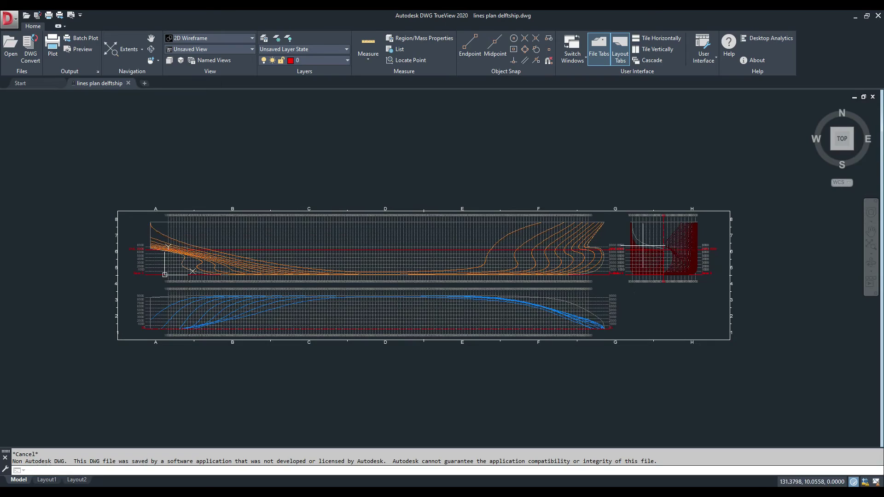
pyautogui.scroll(4, 649, 284)
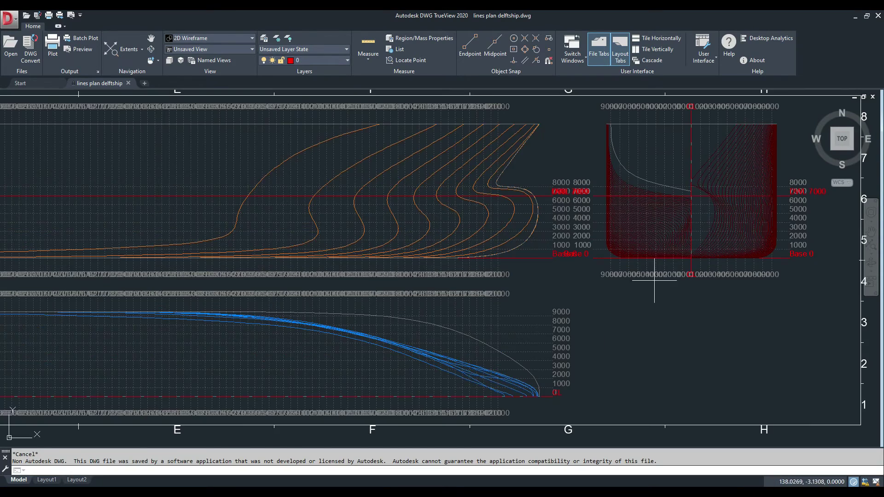
pyautogui.scroll(3, 755, 230)
pyautogui.moveTo(755, 231)
pyautogui.mouseDown(button='middle')
pyautogui.moveTo(672, 277)
pyautogui.moveTo(588, 299)
pyautogui.mouseUp(button='middle')
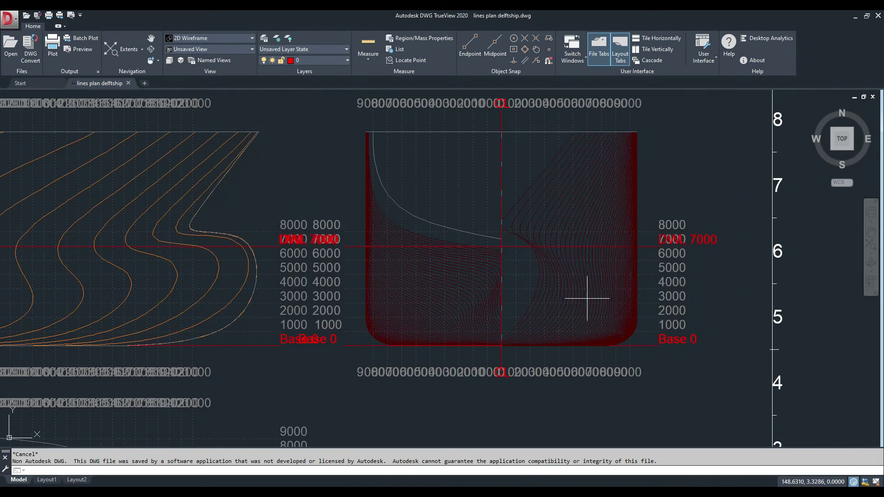
pyautogui.scroll(-3, 588, 300)
pyautogui.scroll(-2, 650, 246)
pyautogui.moveTo(483, 314); pyautogui.dragTo(771, 286, button='middle')
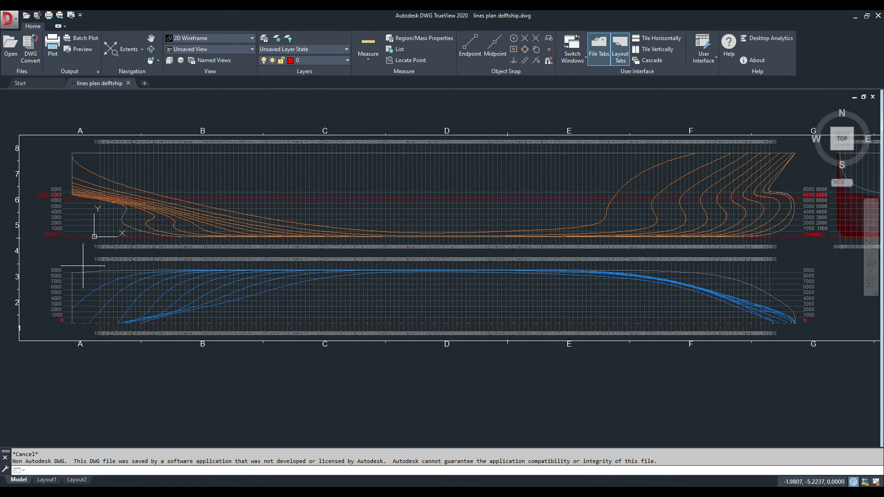
pyautogui.scroll(8, 90, 254)
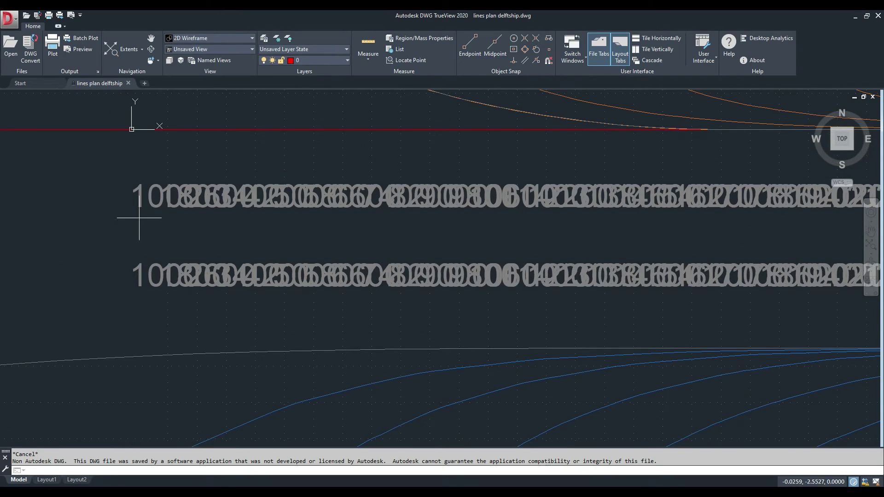
pyautogui.click(200, 200)
pyautogui.scroll(-5, 180, 221)
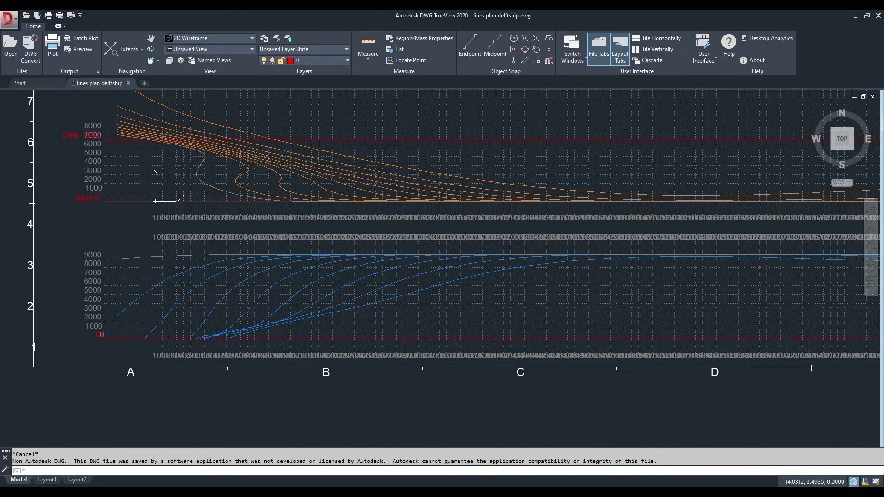
pyautogui.scroll(3, 293, 232)
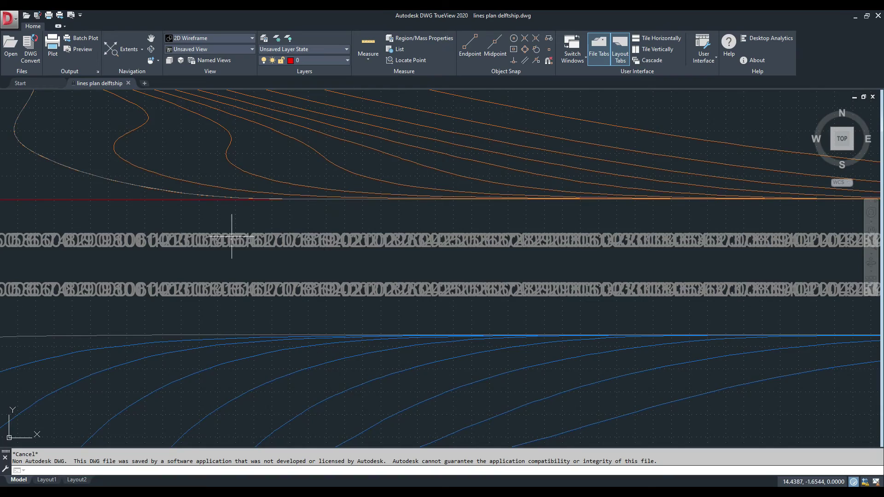
pyautogui.scroll(-5, 232, 237)
pyautogui.scroll(2, 407, 253)
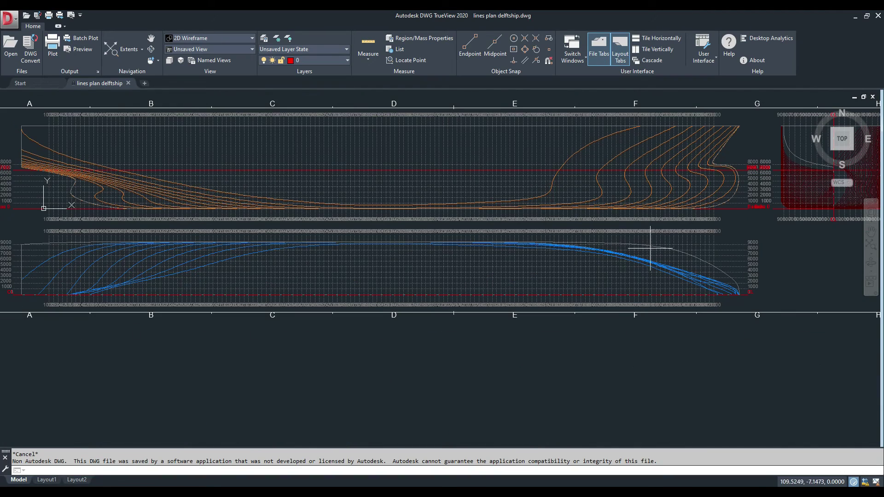
pyautogui.scroll(2, 665, 193)
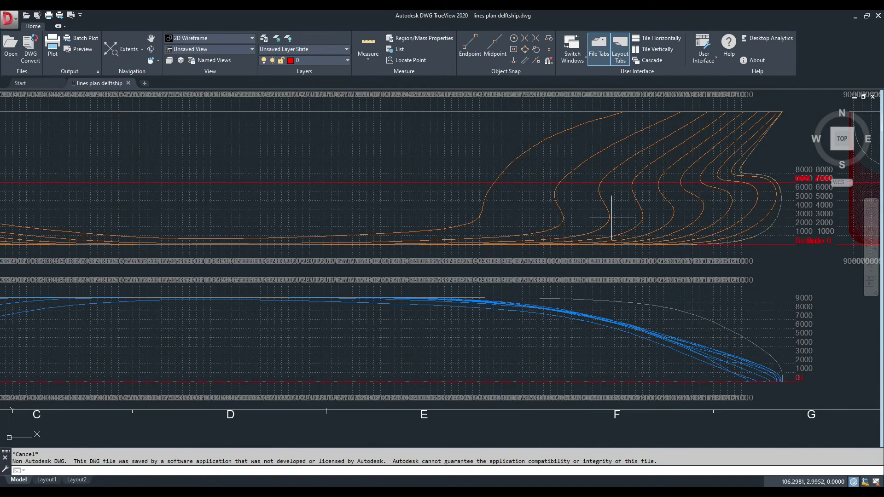
pyautogui.moveTo(615, 213)
pyautogui.mouseDown(button='middle')
pyautogui.moveTo(496, 223)
pyautogui.moveTo(463, 197)
pyautogui.mouseUp(button='middle')
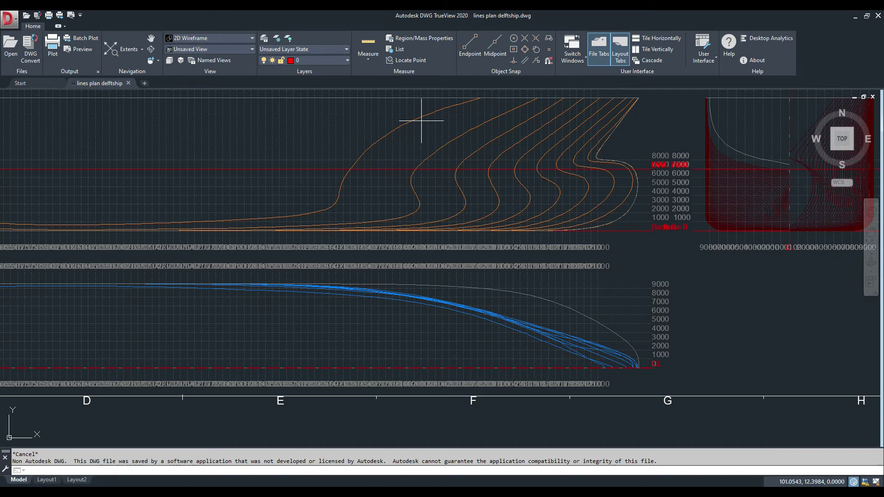
pyautogui.scroll(-1, 335, 232)
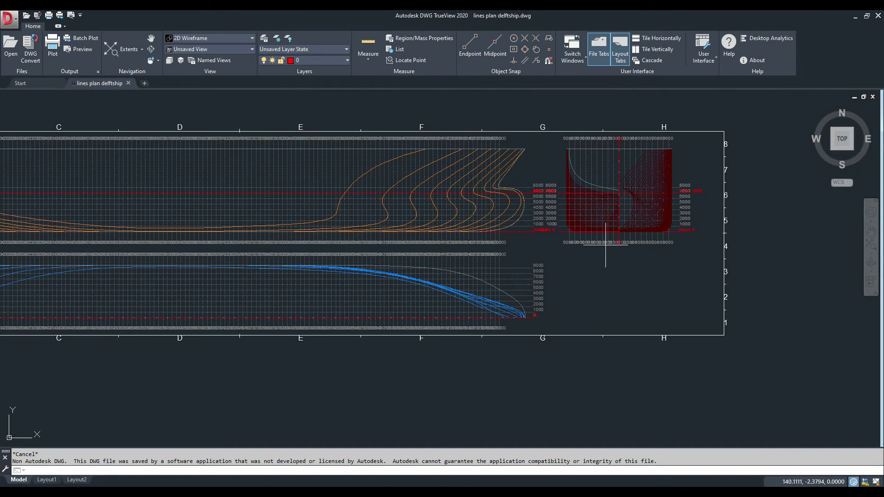
pyautogui.scroll(3, 691, 212)
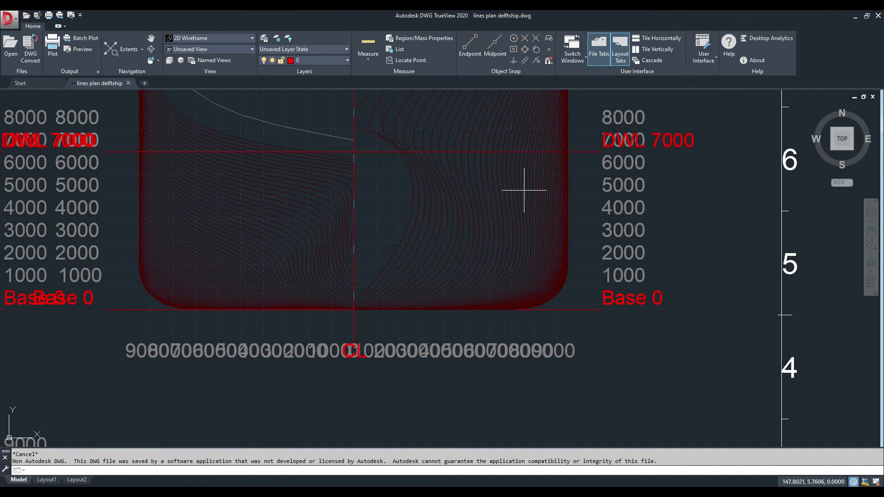
pyautogui.scroll(-2, 563, 219)
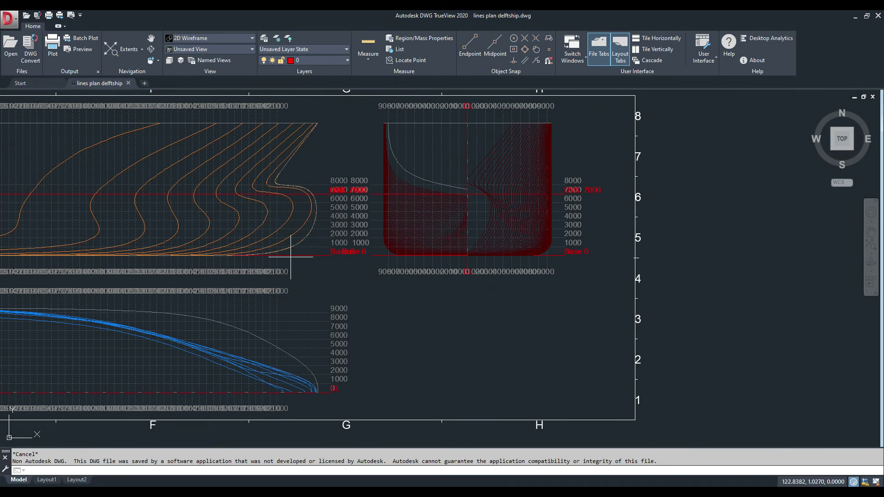
pyautogui.click(346, 60)
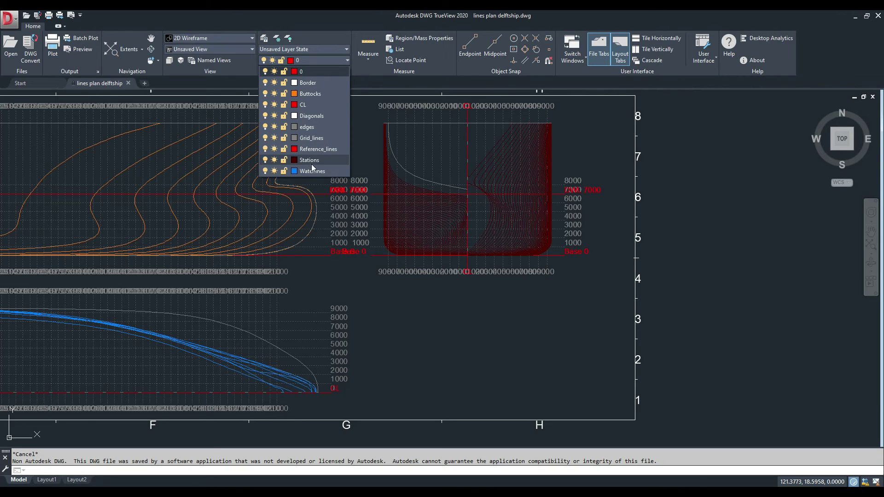
pyautogui.click(265, 160)
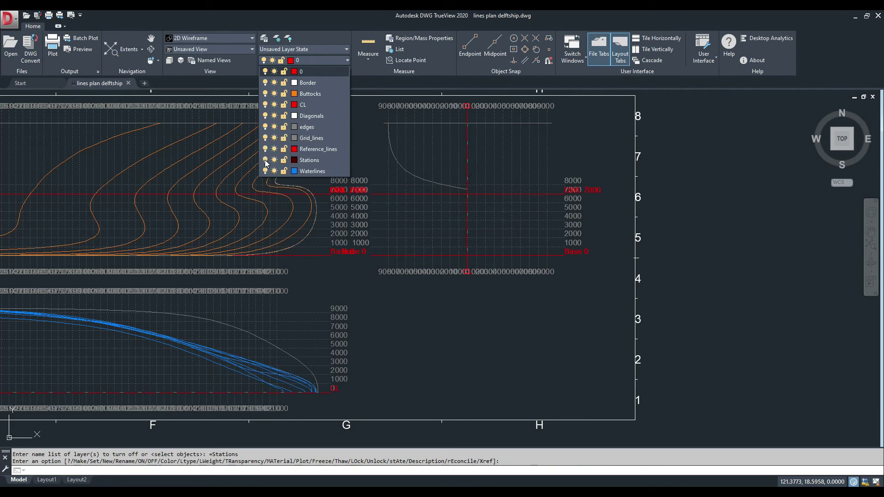
pyautogui.click(265, 160)
pyautogui.click(265, 160)
pyautogui.click(265, 160)
pyautogui.click(284, 160)
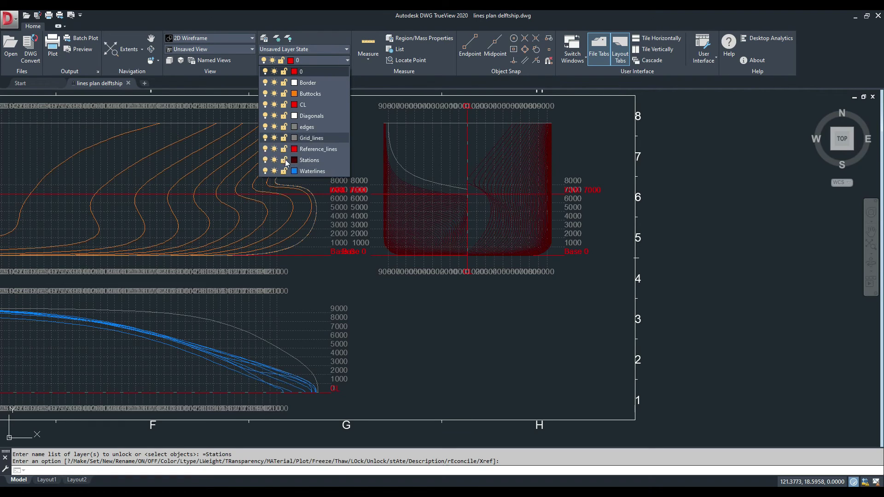
pyautogui.click(284, 160)
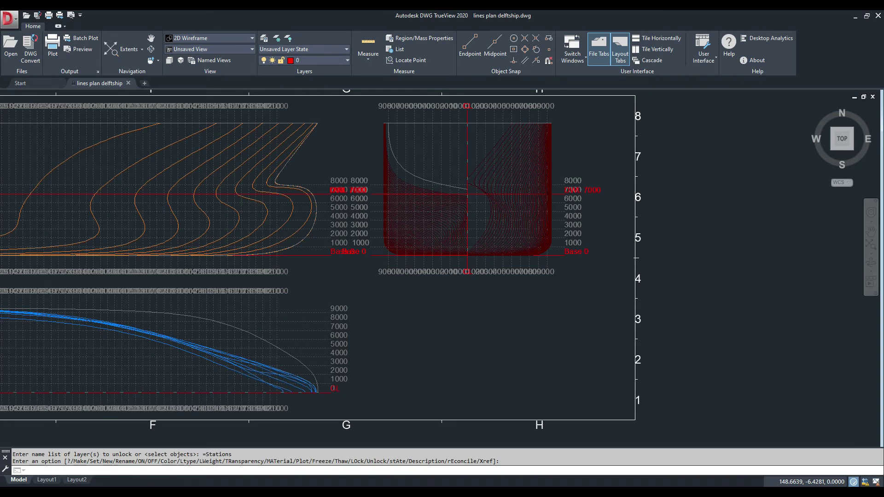
pyautogui.scroll(-3, 460, 317)
pyautogui.scroll(1, 484, 326)
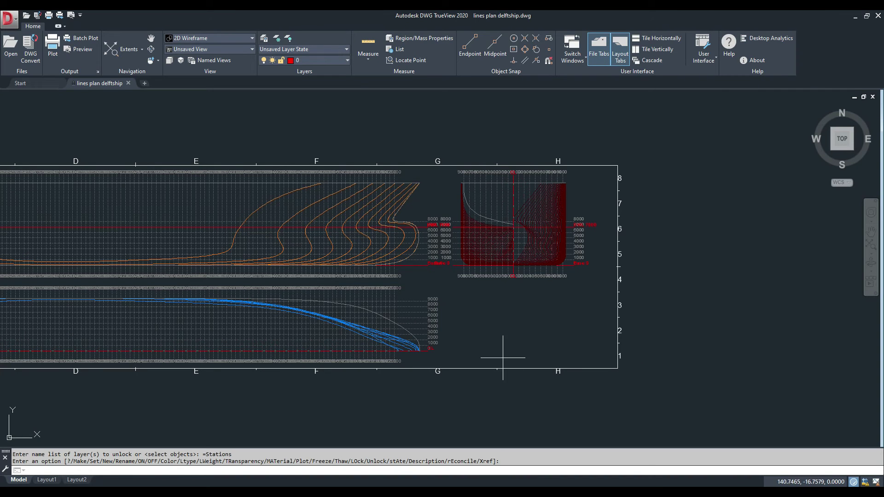
pyautogui.scroll(-1, 691, 346)
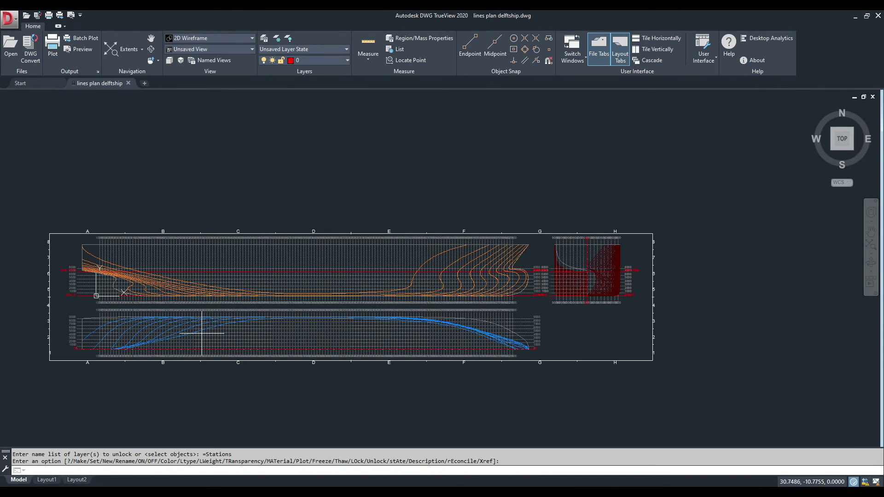
pyautogui.scroll(1, 87, 378)
pyautogui.scroll(1, 88, 381)
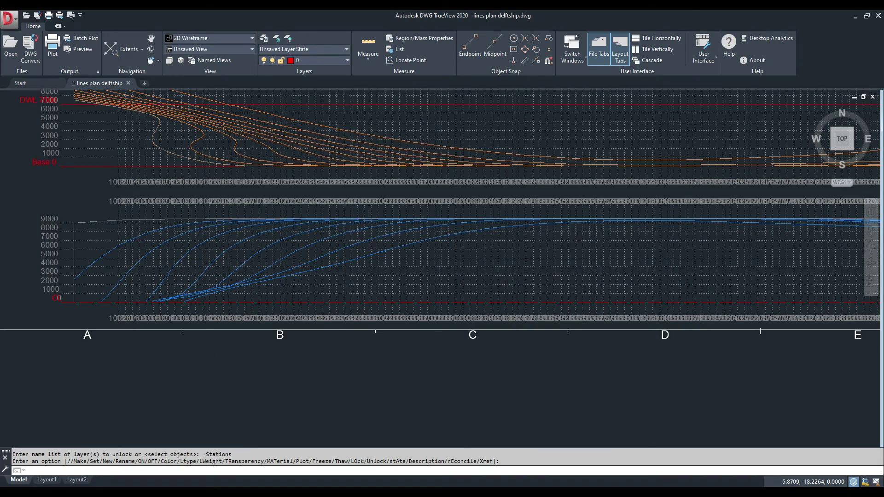
pyautogui.scroll(-2, 296, 371)
pyautogui.scroll(1, 430, 315)
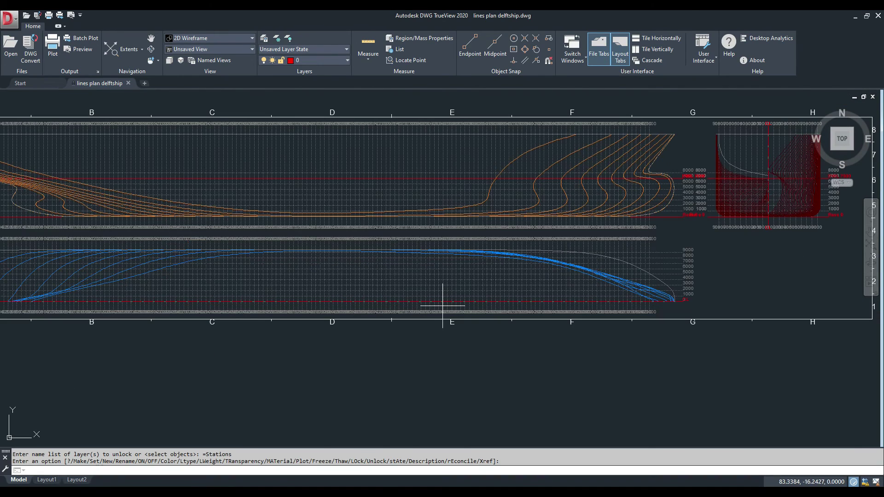
pyautogui.scroll(-2, 453, 287)
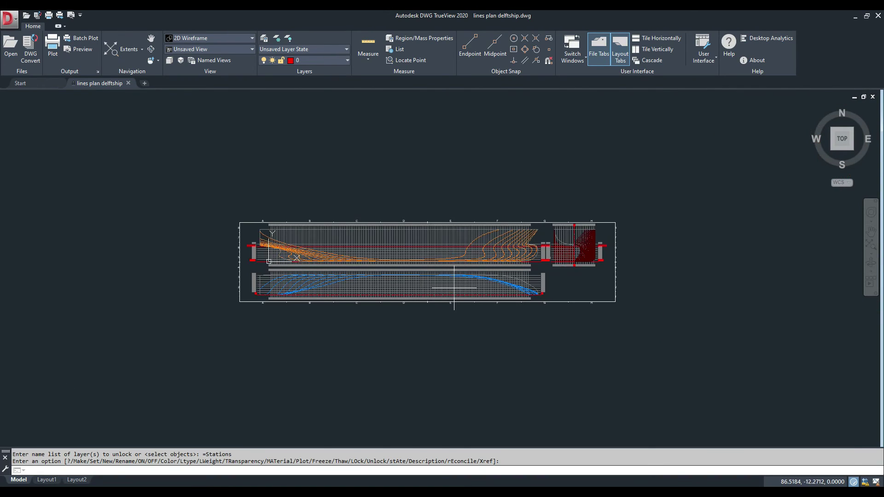
pyautogui.scroll(2, 465, 303)
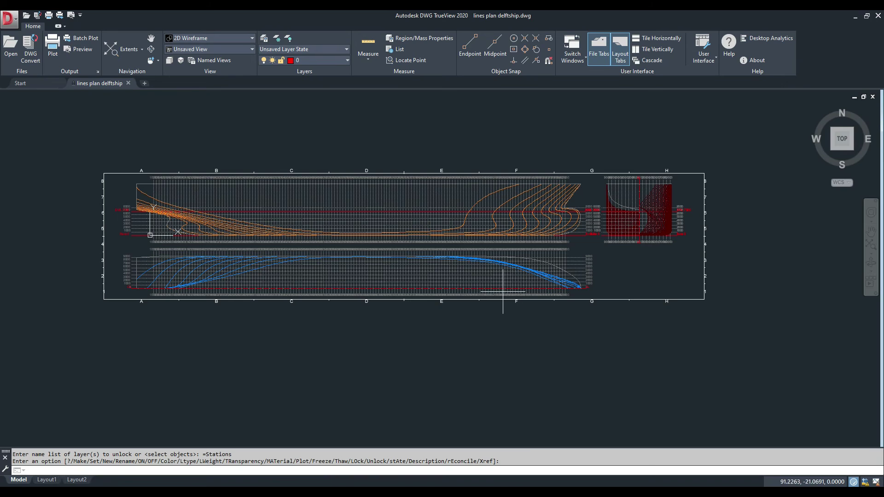
pyautogui.scroll(1, 550, 220)
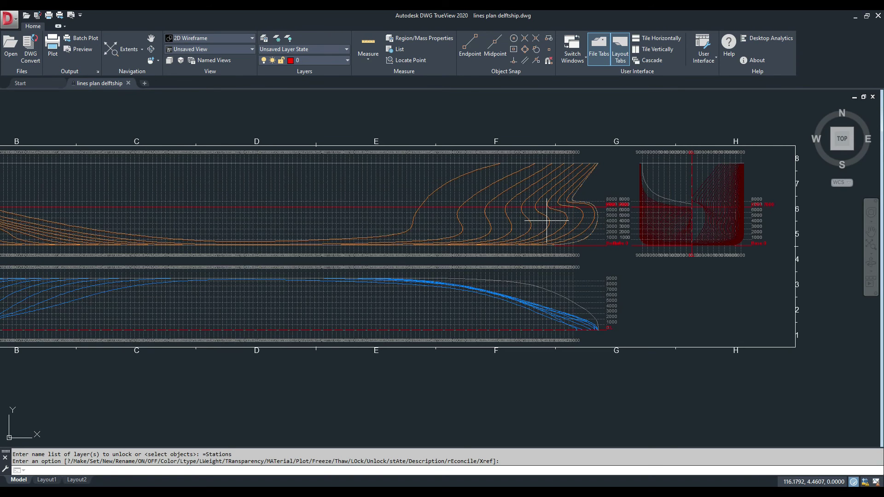
pyautogui.scroll(1, 492, 208)
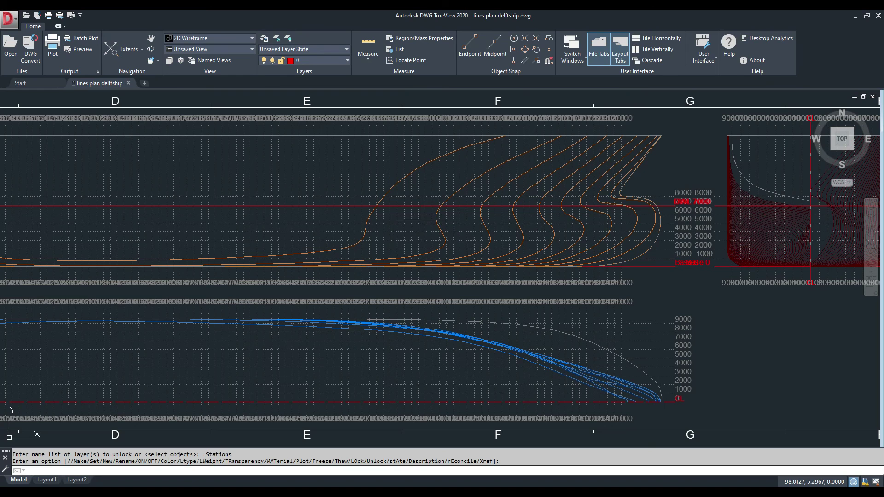
pyautogui.scroll(1, 419, 222)
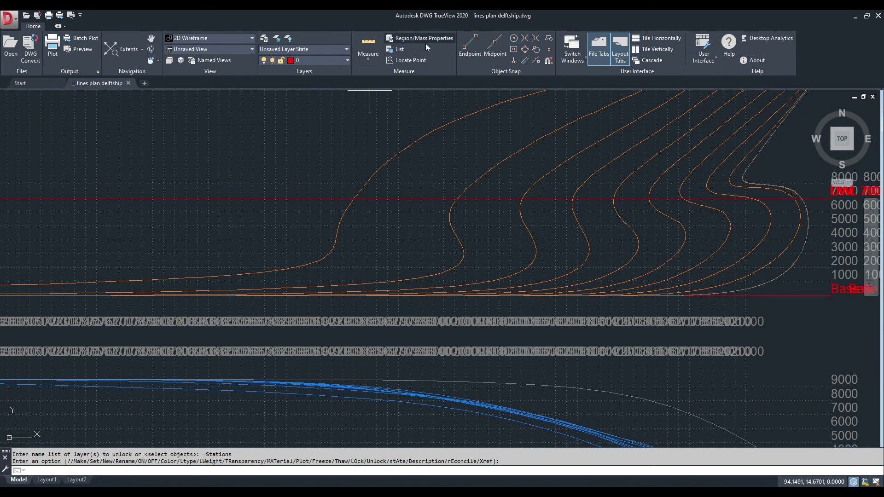
pyautogui.click(368, 46)
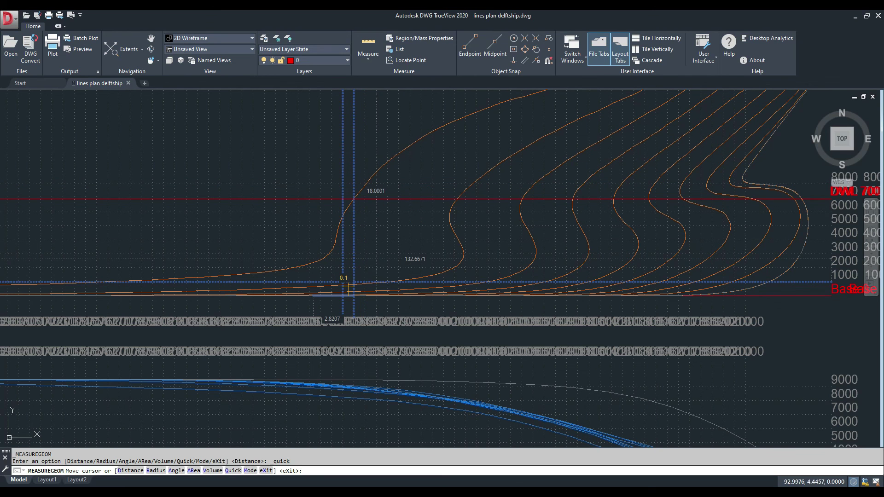
pyautogui.scroll(-5, 358, 190)
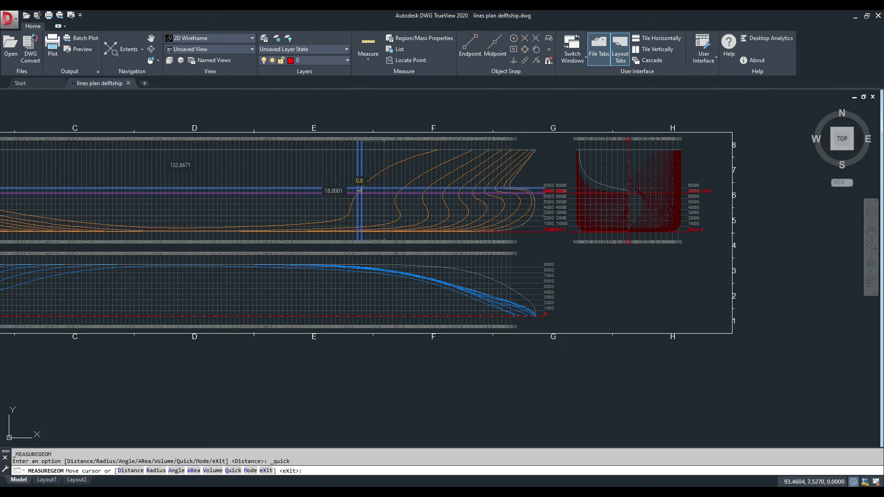
pyautogui.press('Escape')
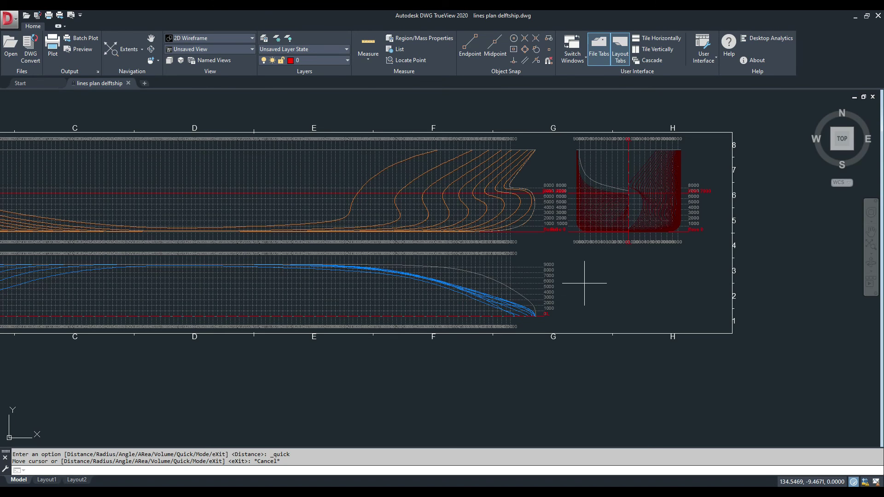
pyautogui.scroll(-2, 601, 229)
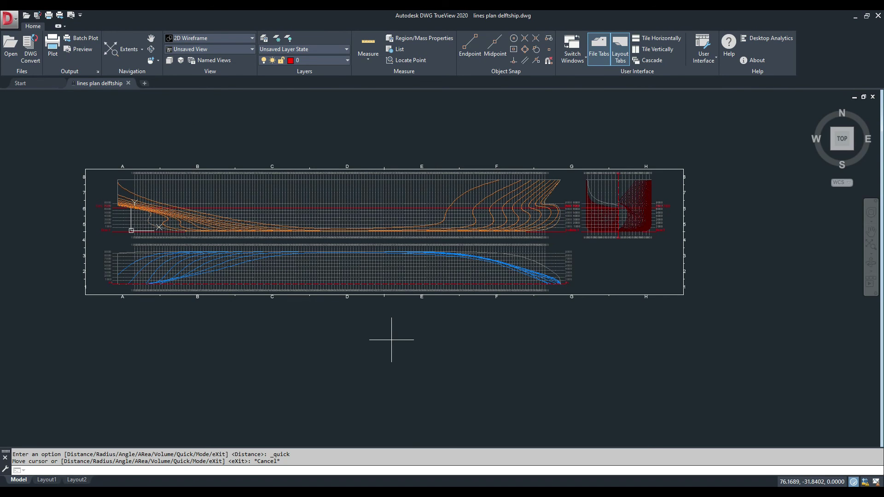
pyautogui.scroll(2, 695, 252)
pyautogui.scroll(-2, 695, 252)
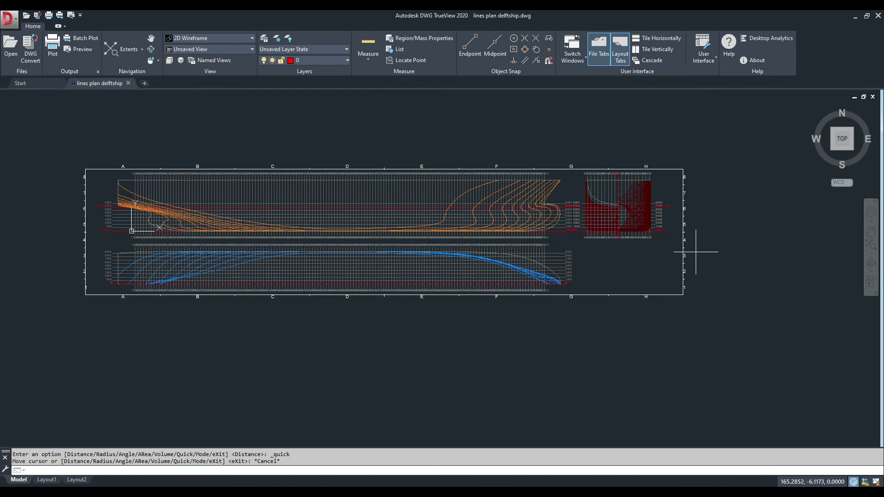